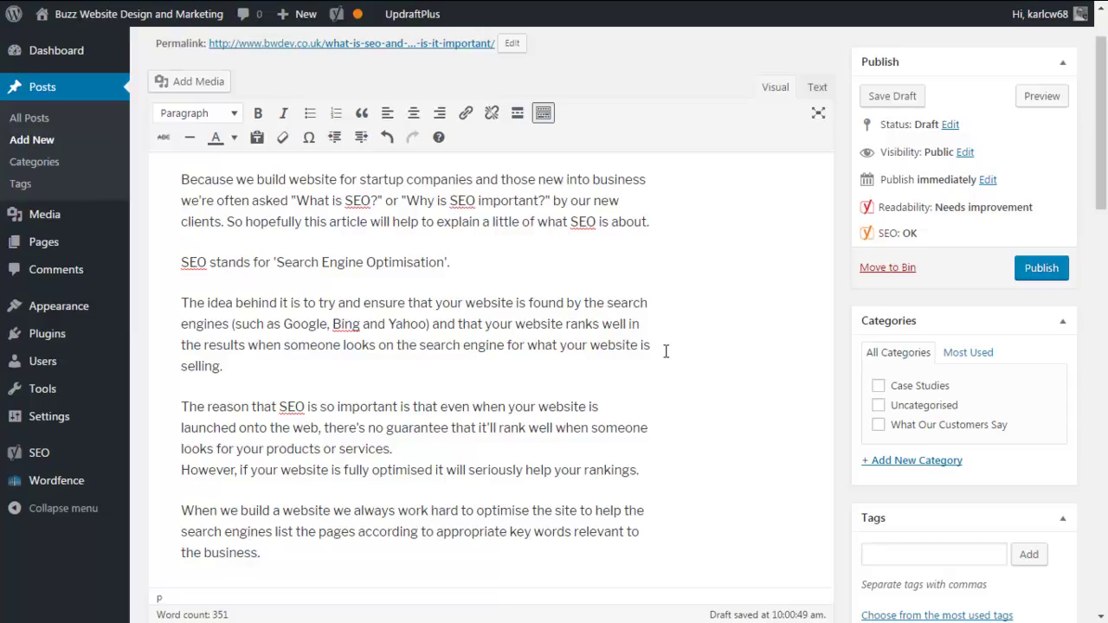
- Review the draft post from its title through the body text and image to the Yoast SEO snippet preview and focus keyword
scroll(671, 294, up, 2)
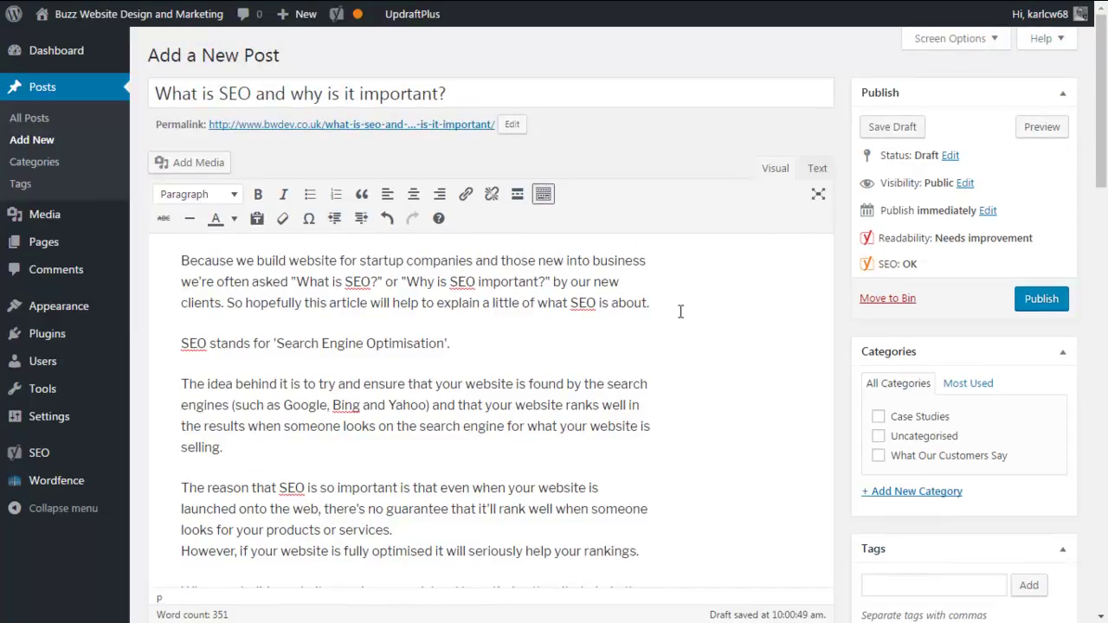
scroll(678, 311, down, 3)
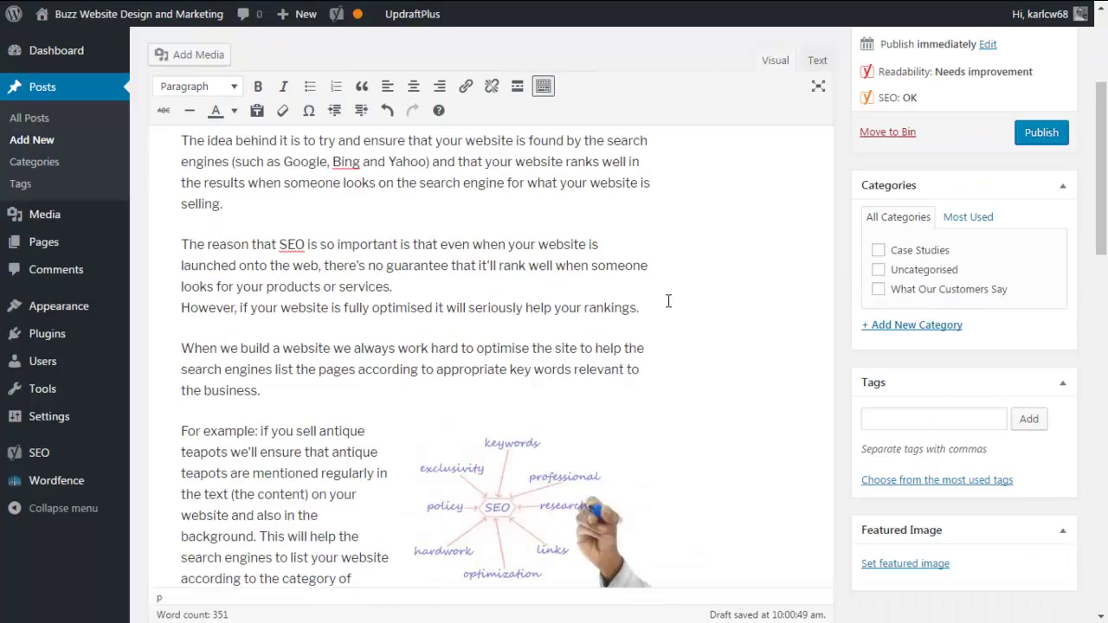
scroll(668, 301, down, 2)
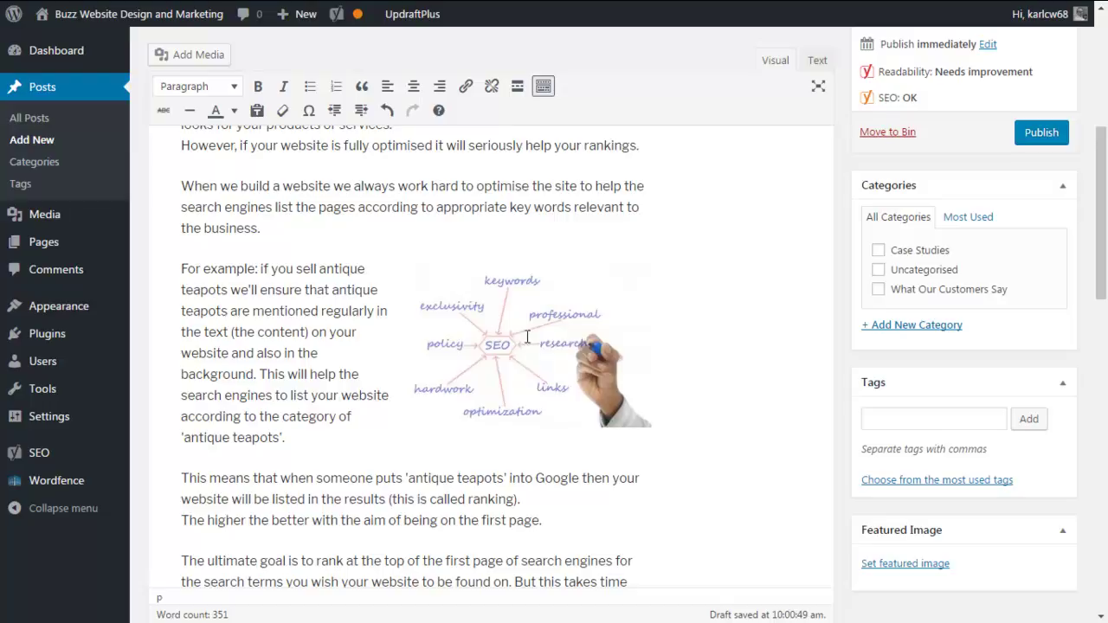
scroll(688, 318, down, 3)
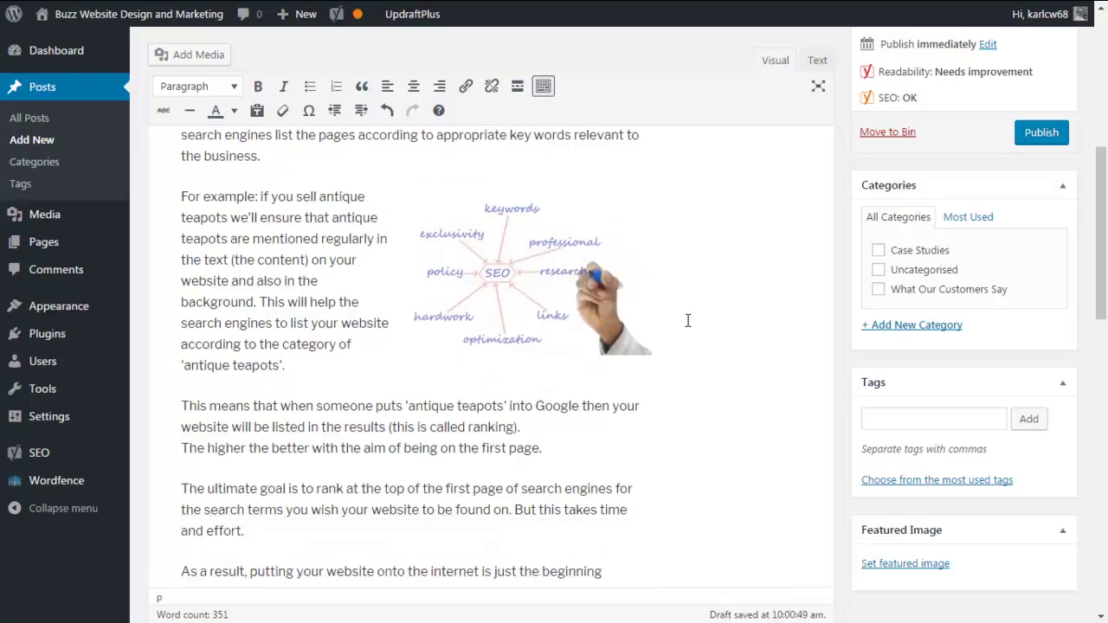
scroll(688, 318, down, 3)
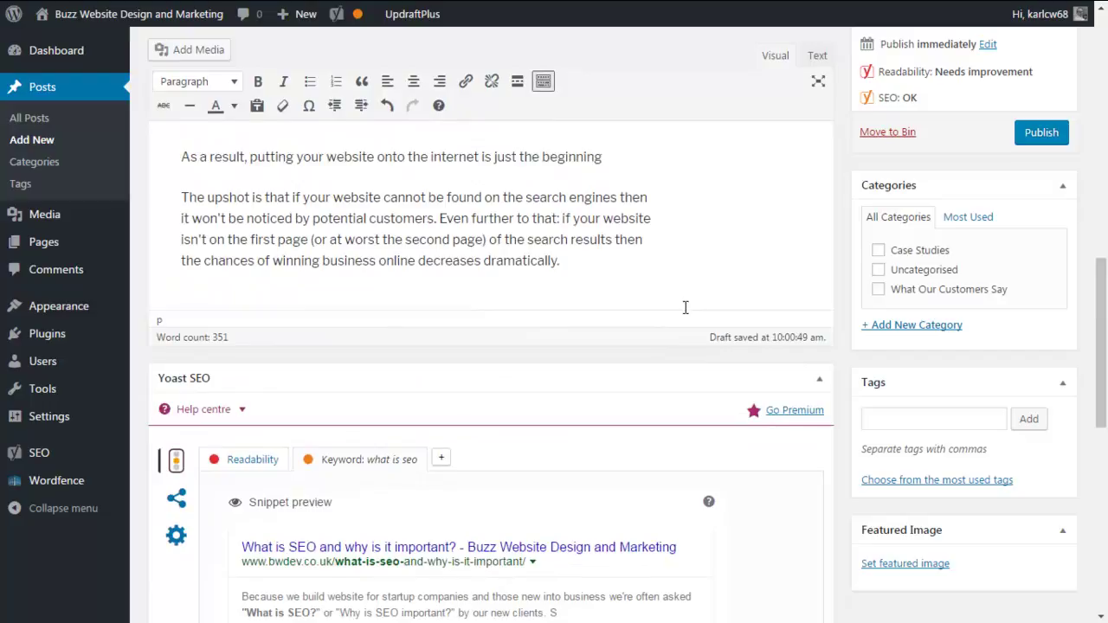
scroll(588, 300, down, 4)
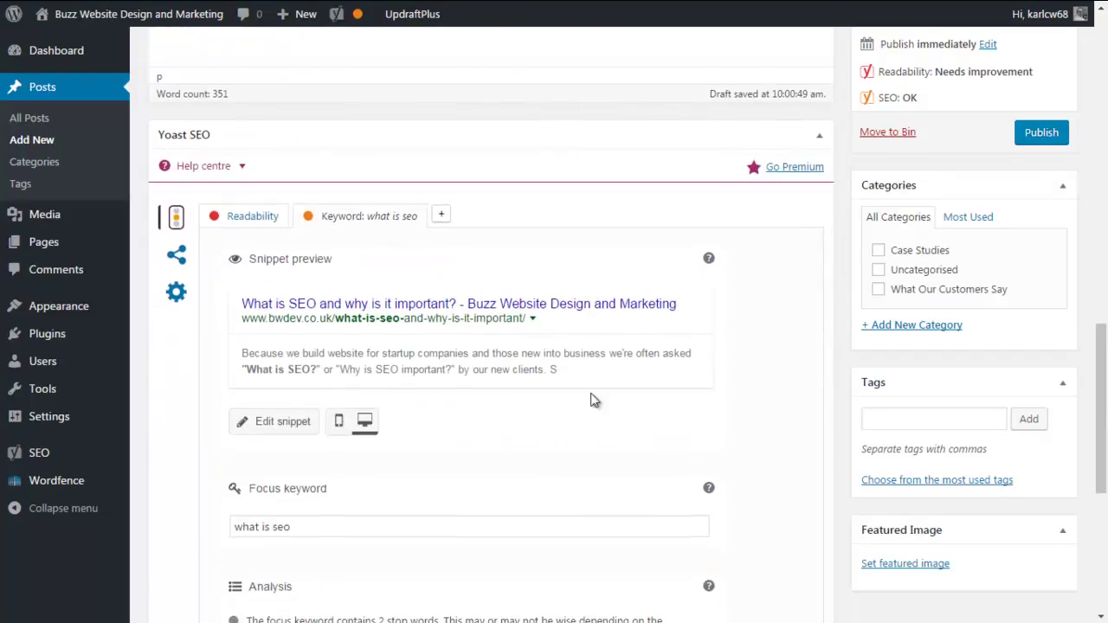
scroll(592, 394, up, 9)
scroll(592, 395, up, 3)
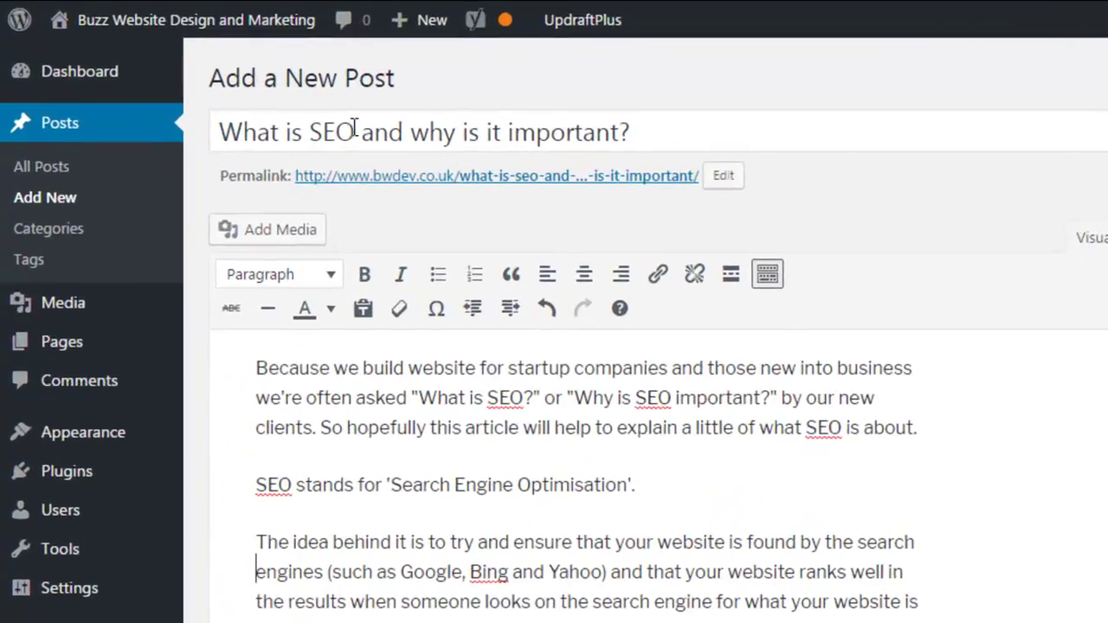
- Compare the phrase "What is SEO" in the post title with the Yoast SEO focus keyword by highlighting each
drag(356, 130, 215, 130)
scroll(1009, 331, down, 15)
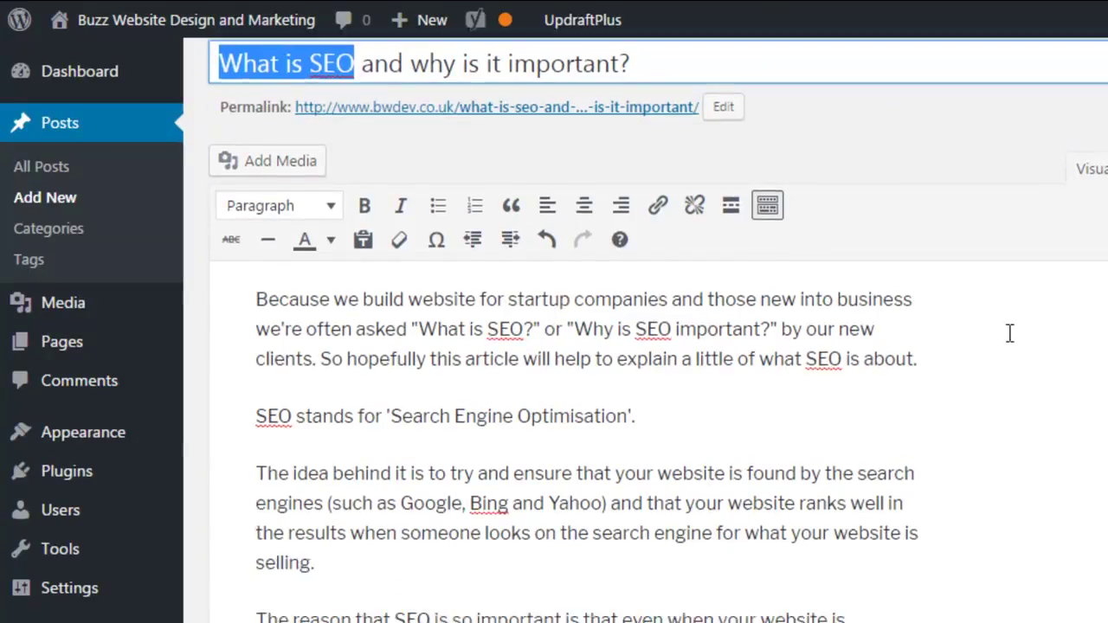
scroll(908, 394, down, 3)
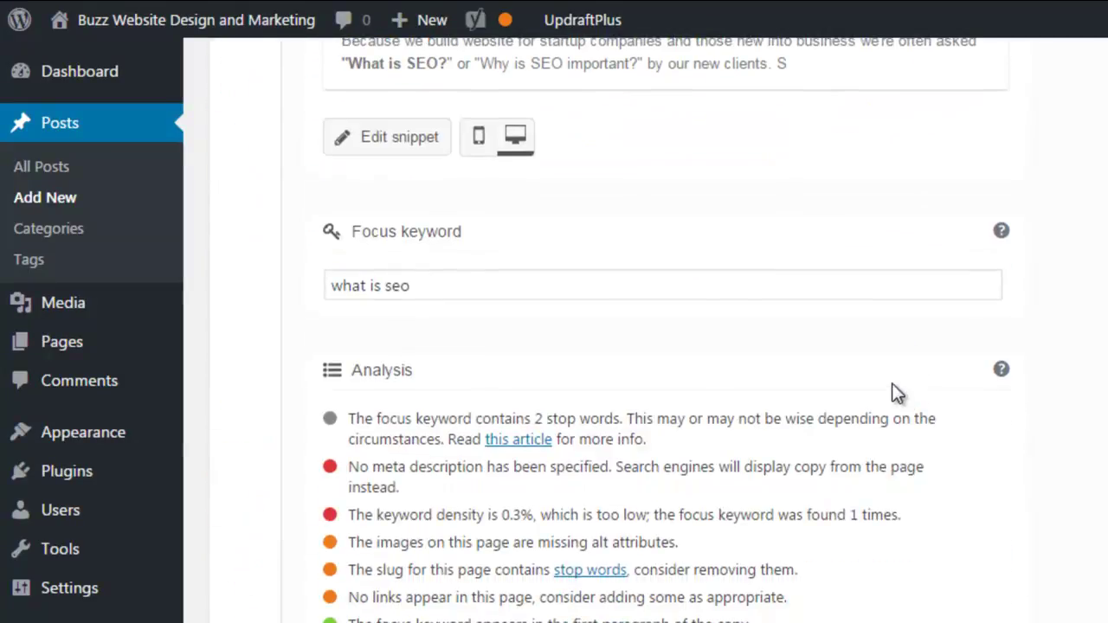
scroll(437, 314, up, 3)
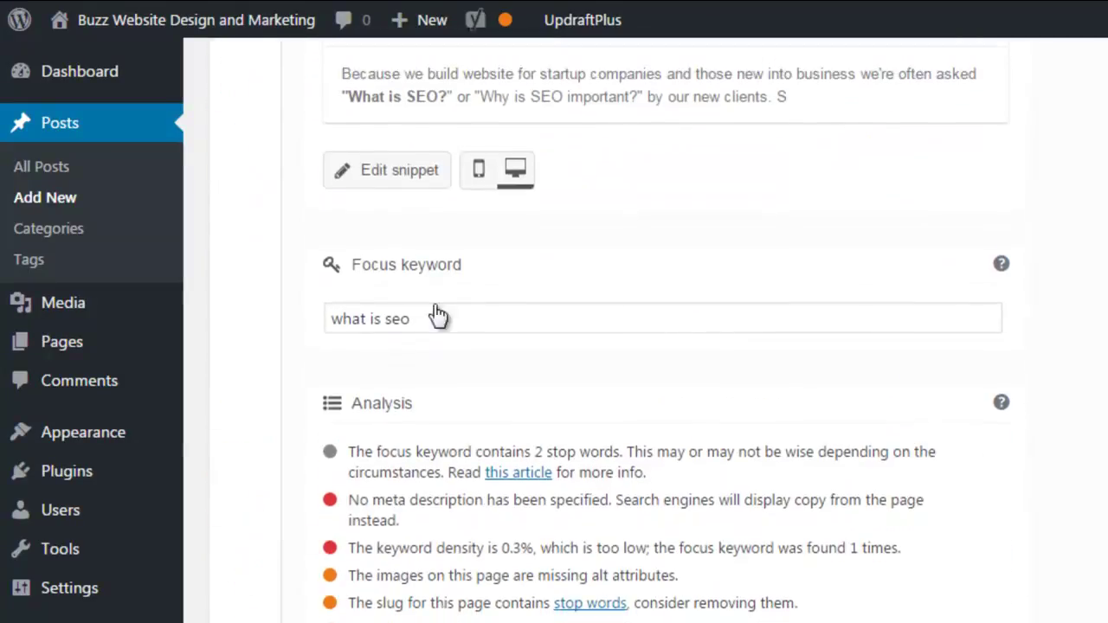
scroll(413, 180, up, 2)
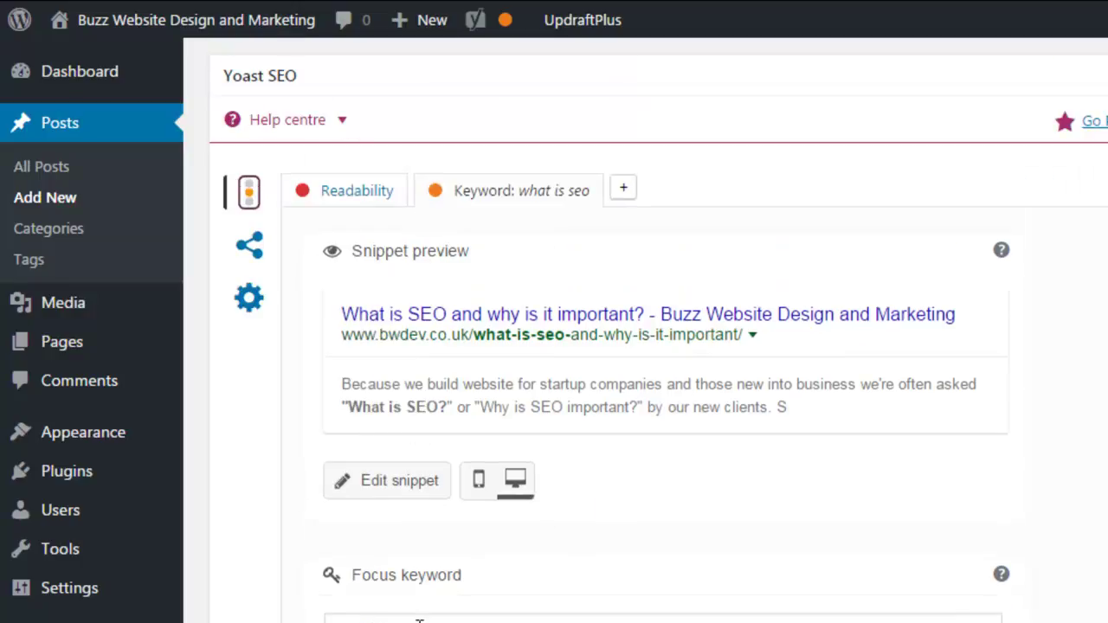
drag(419, 620, 331, 620)
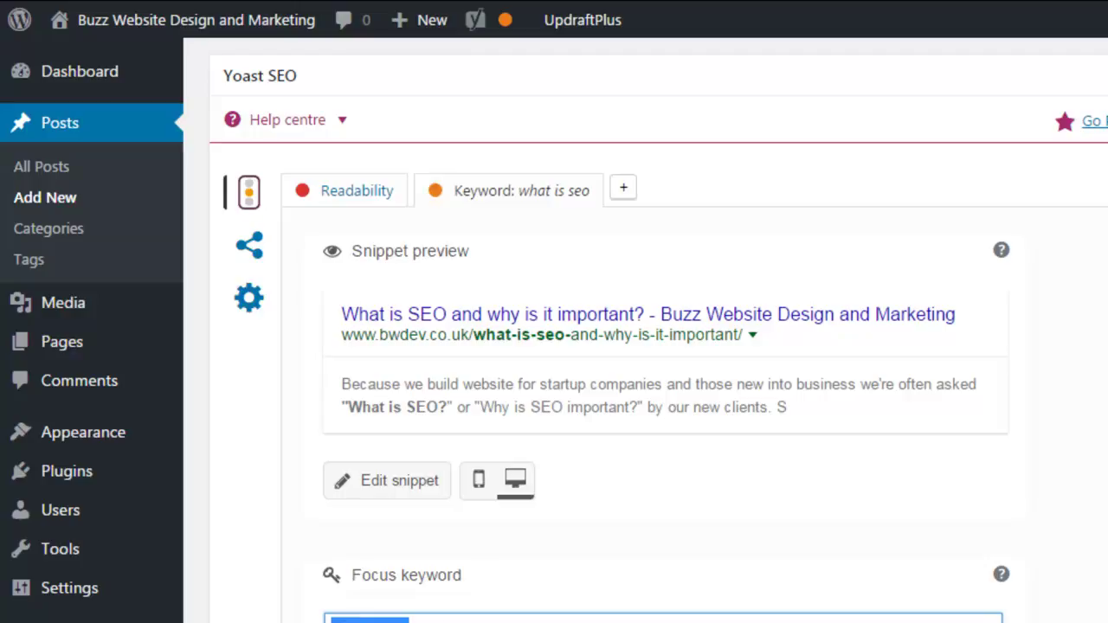
click(410, 620)
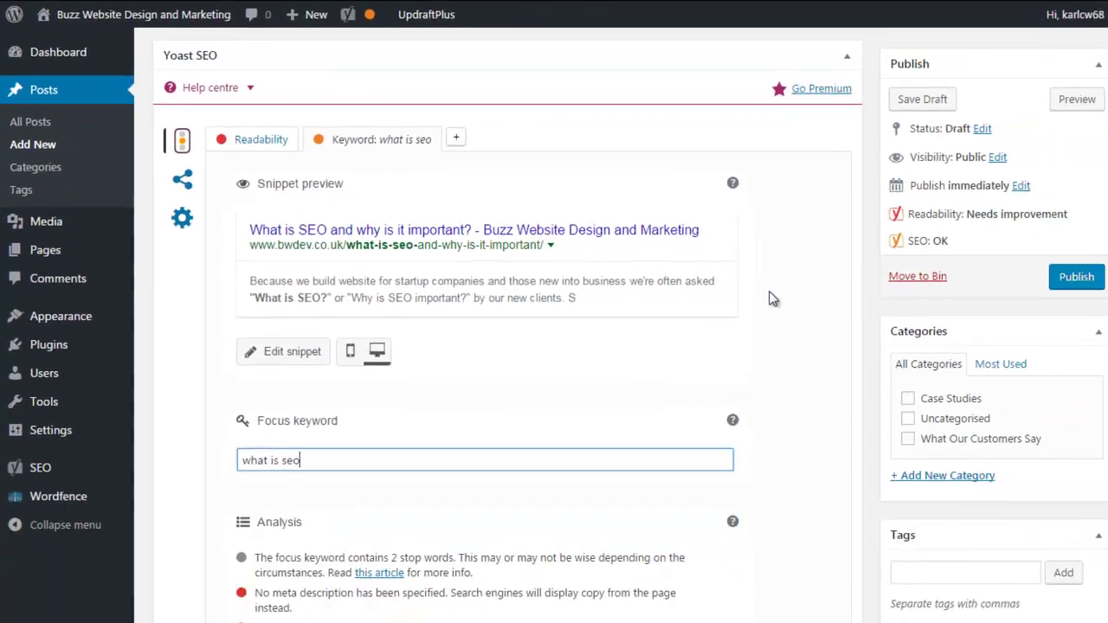
- Examine the Yoast SEO analysis list for the focus keyword "what is seo"
scroll(816, 274, down, 2)
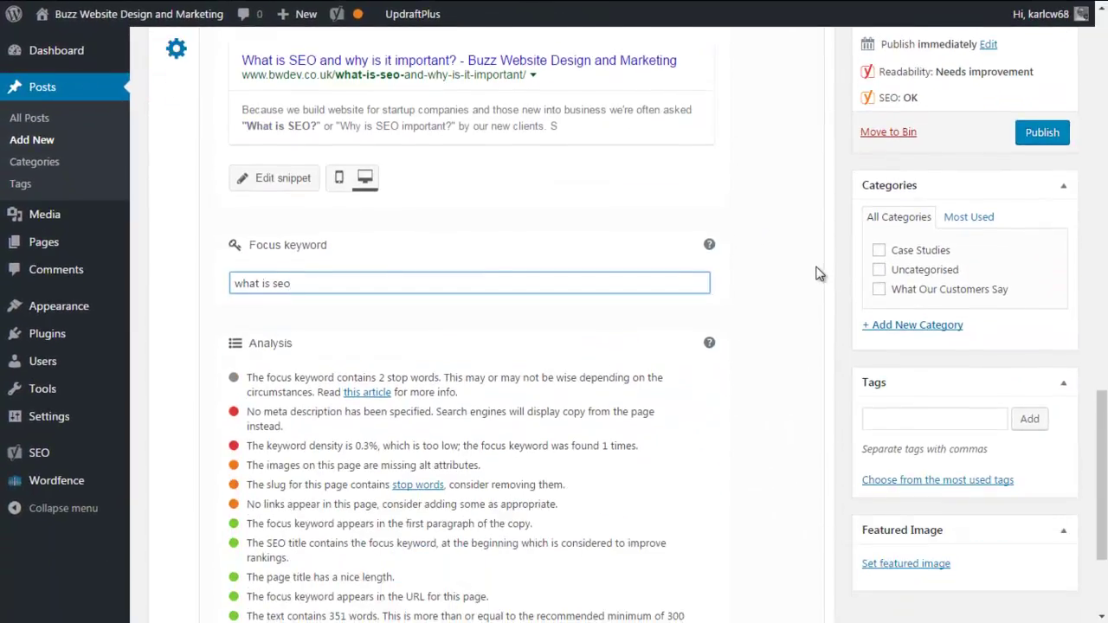
scroll(819, 274, down, 1)
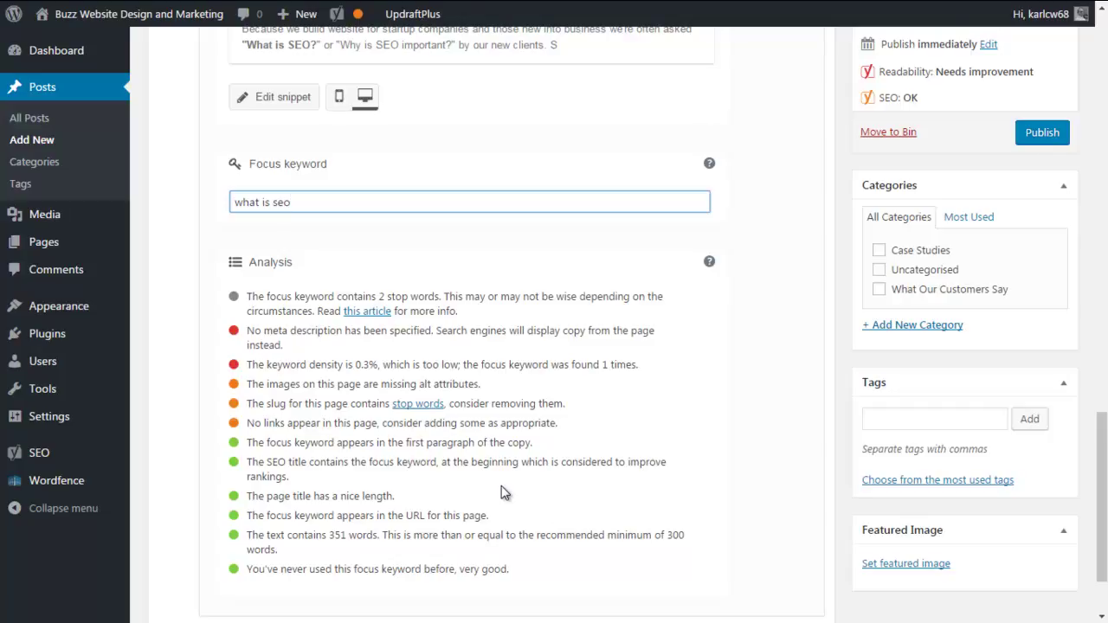
scroll(546, 420, down, 1)
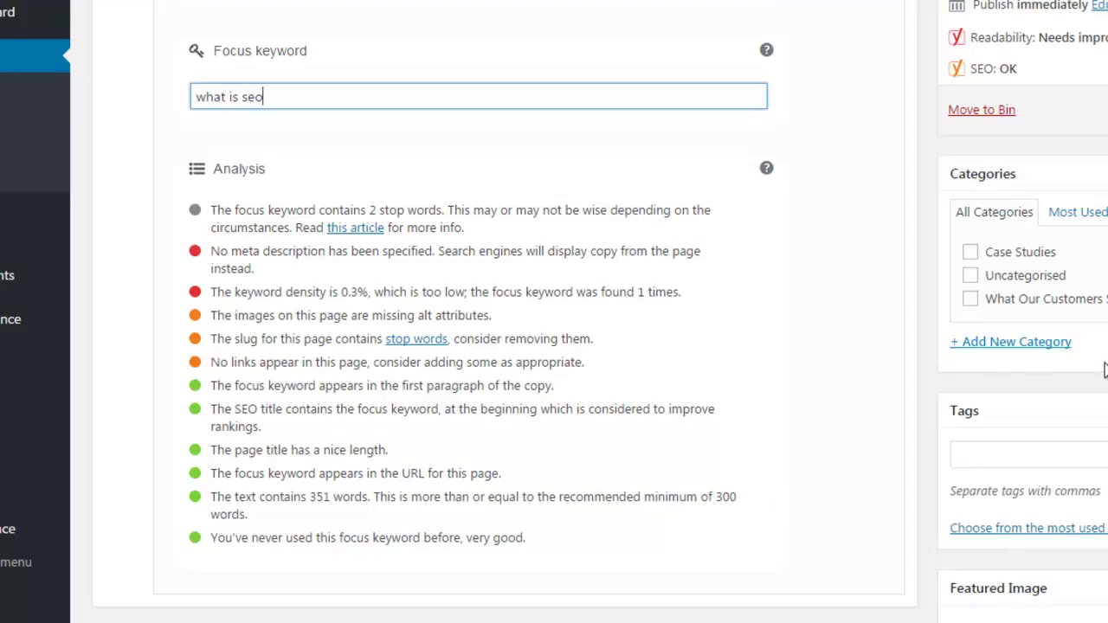
- Inspect the what-is-seo part of the post's permalink slug in its edit field, then close the field
scroll(502, 346, up, 15)
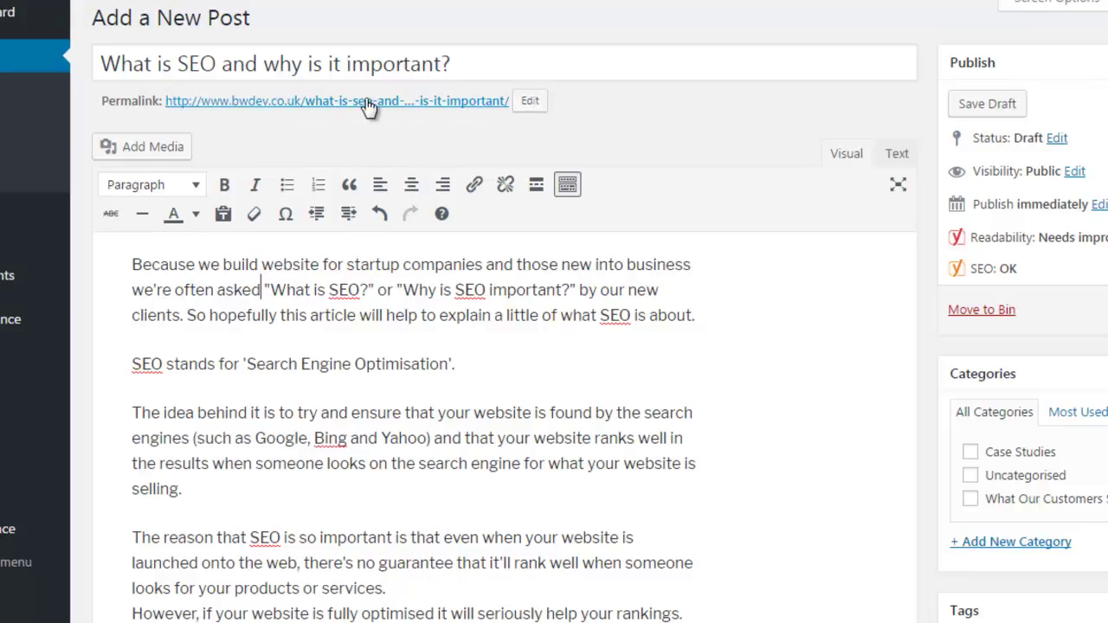
click(528, 104)
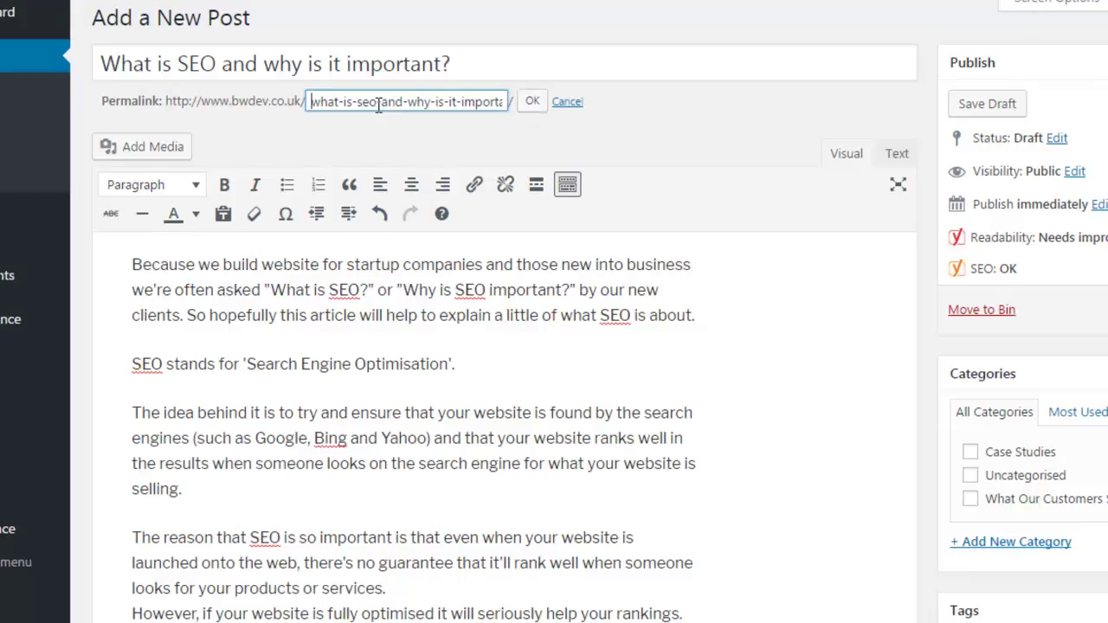
drag(378, 104, 300, 99)
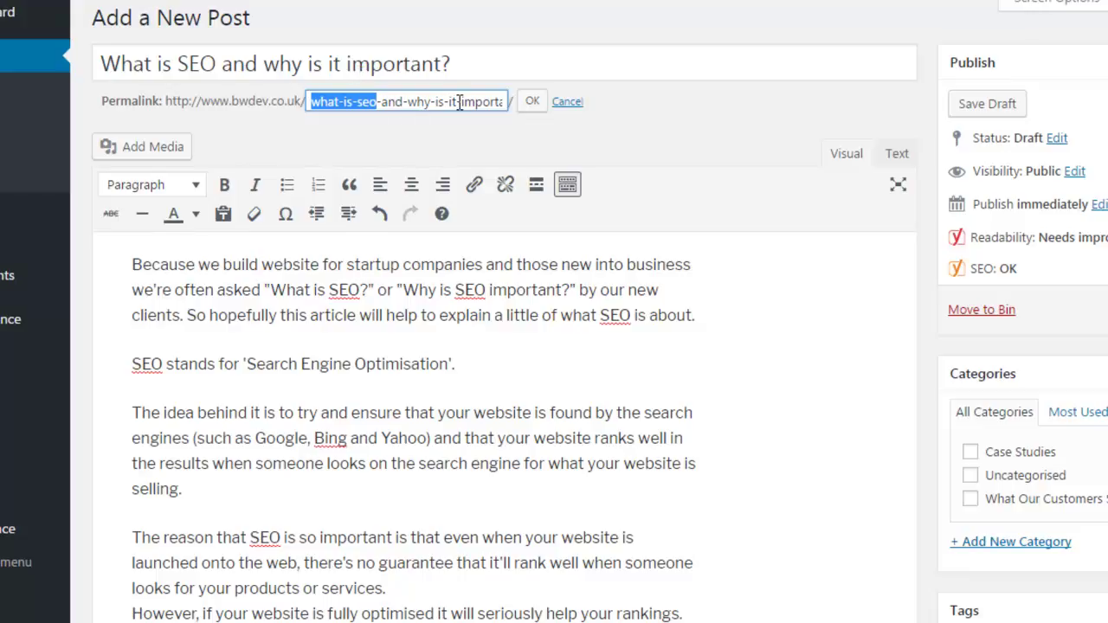
click(416, 130)
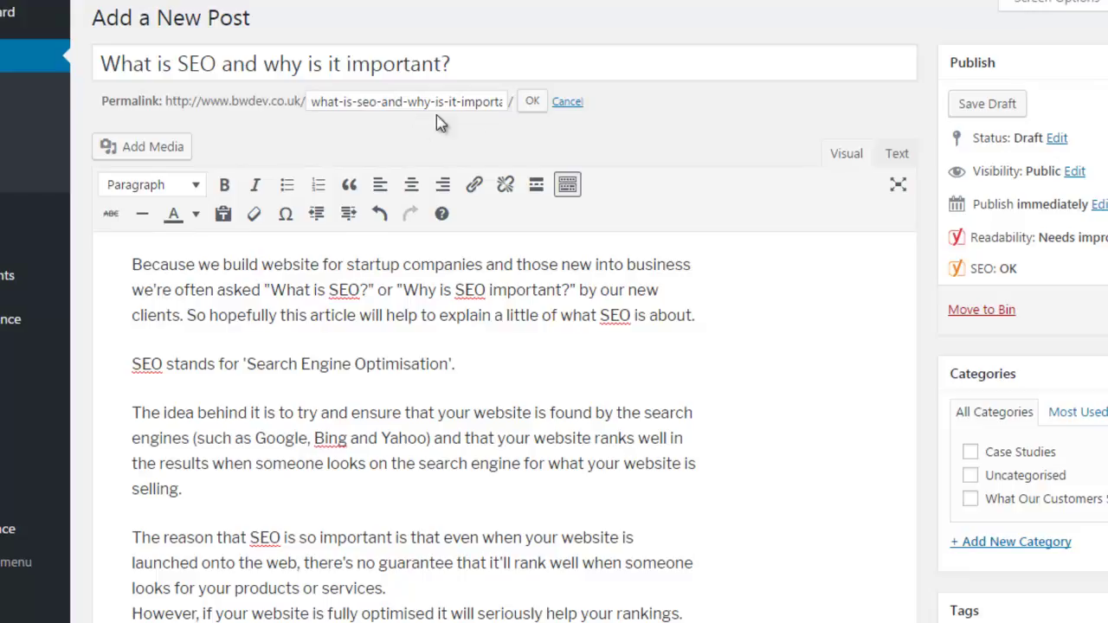
click(534, 104)
- Check the article's first paragraph against the Yoast SEO analysis points on keyword placement and links
scroll(935, 336, down, 1)
scroll(935, 335, down, 15)
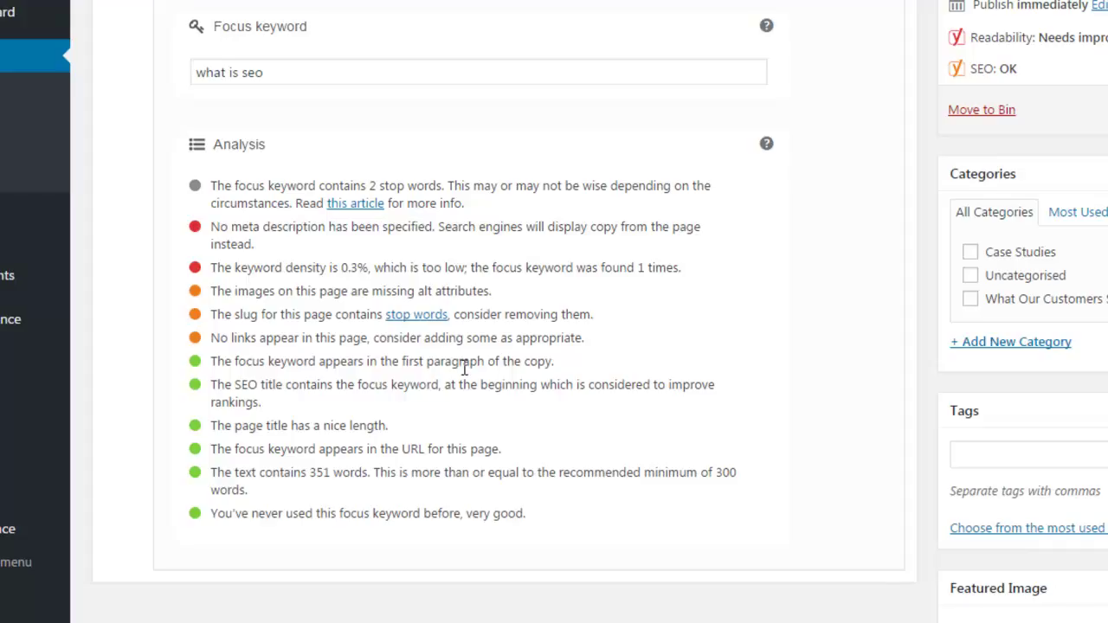
scroll(804, 465, up, 15)
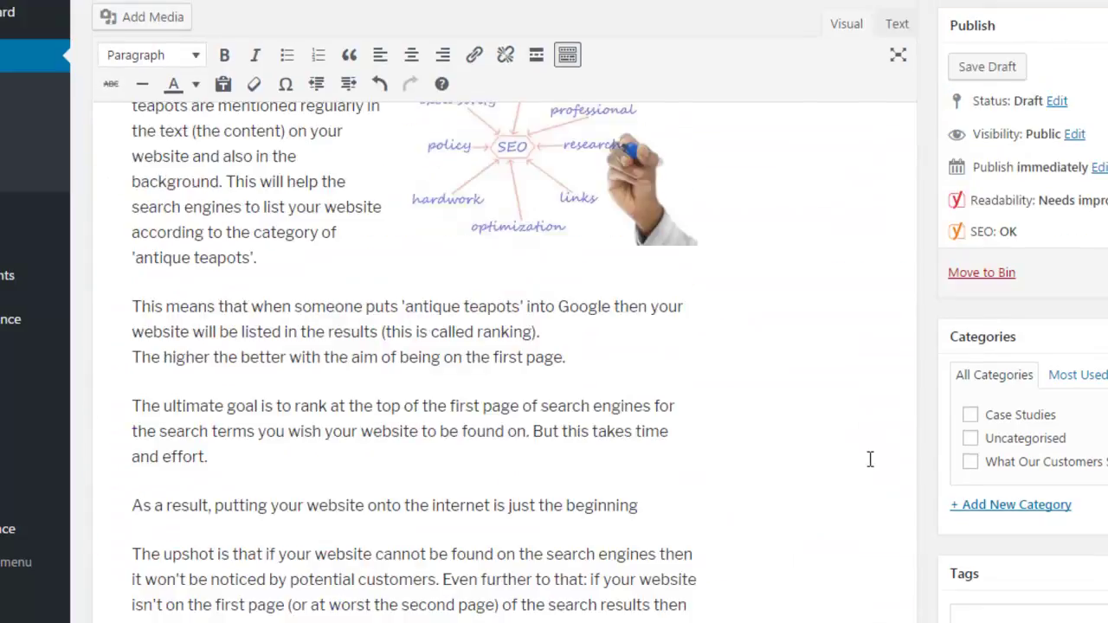
scroll(863, 432, up, 5)
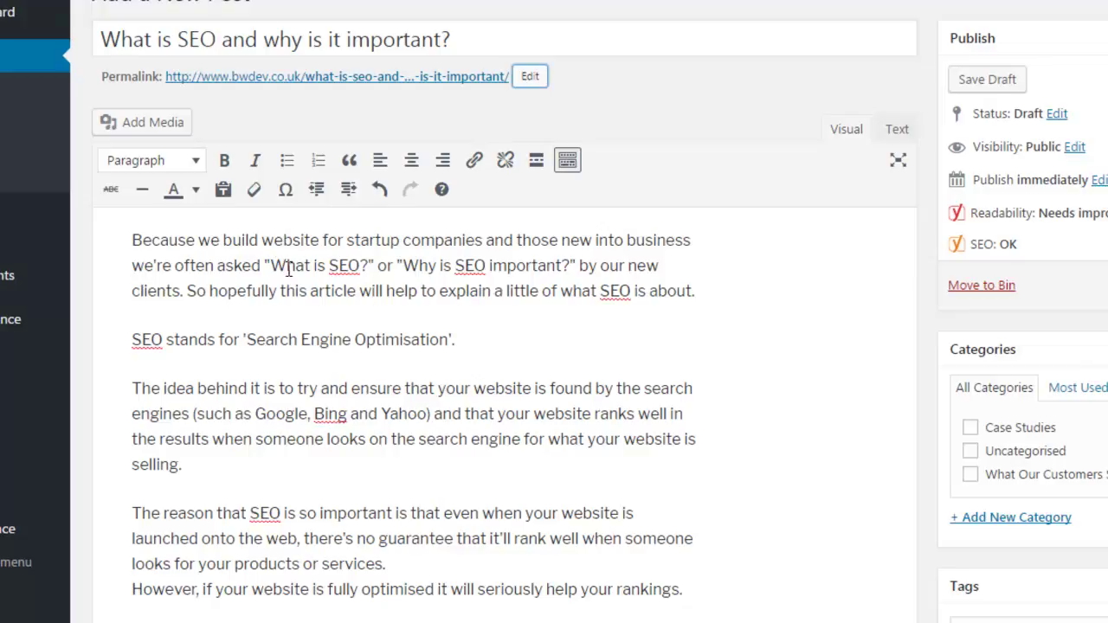
scroll(927, 371, down, 5)
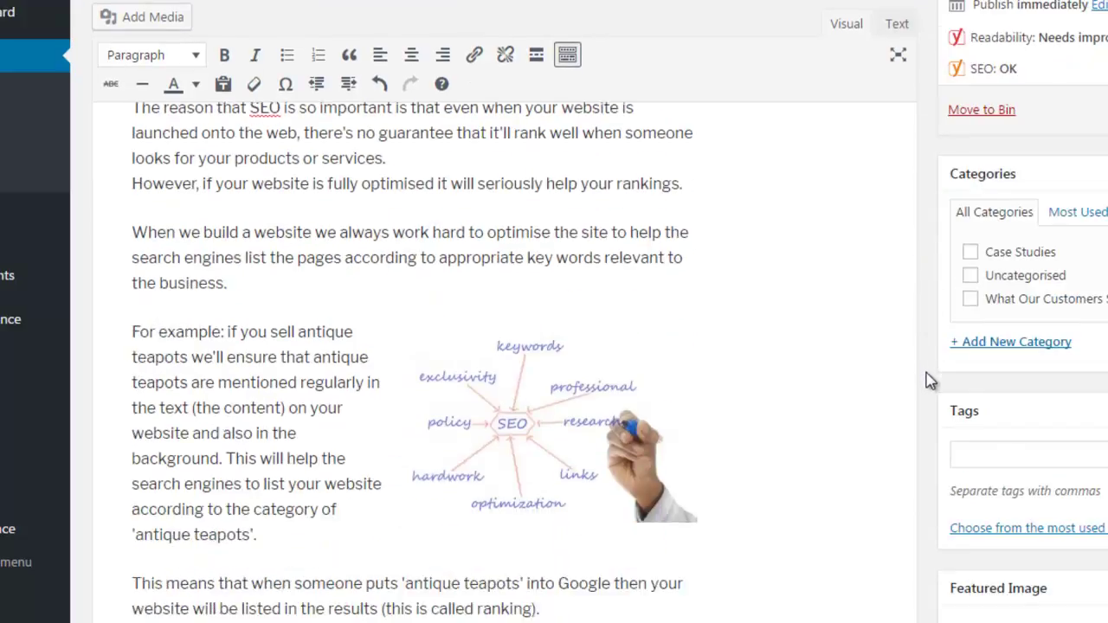
scroll(927, 381, down, 10)
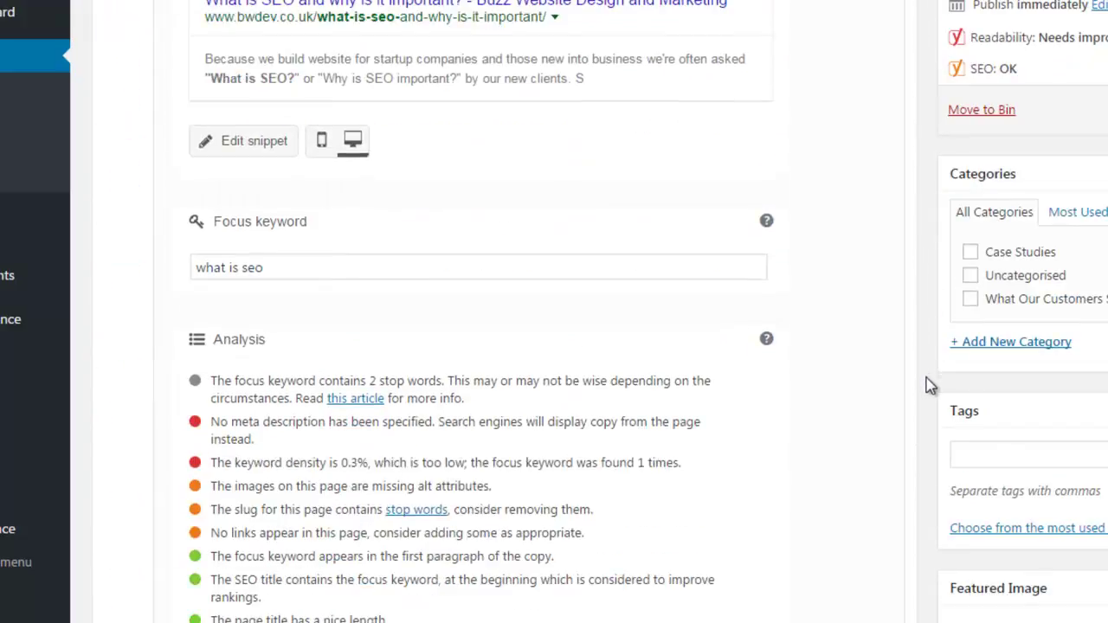
scroll(927, 385, down, 2)
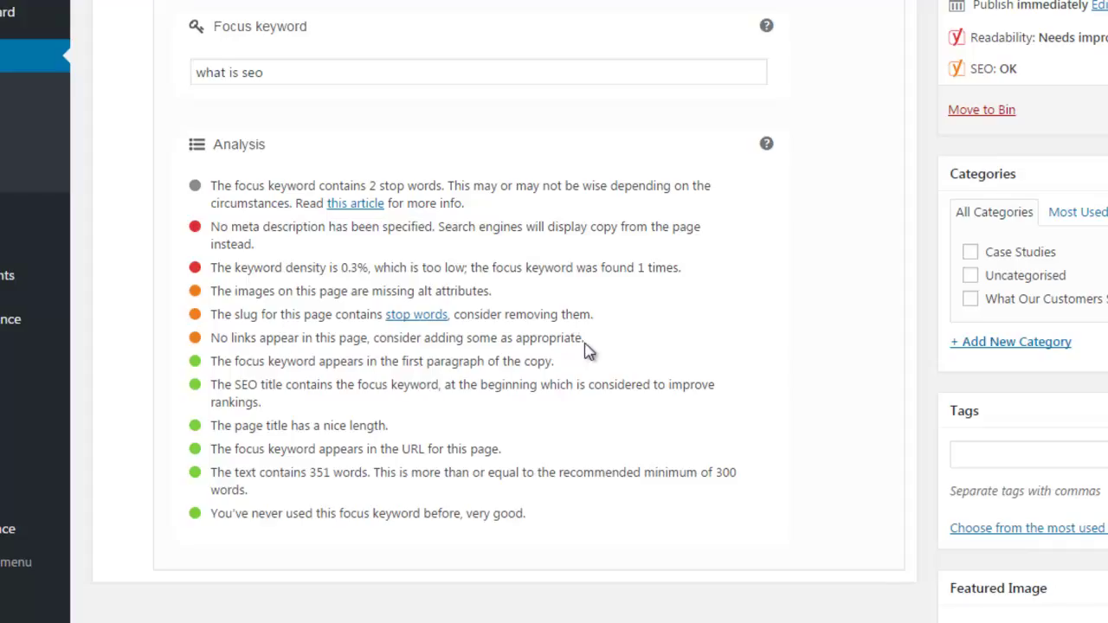
- Add a new closing paragraph reading "Check out other blog post" below the last paragraph of the article
scroll(705, 432, up, 10)
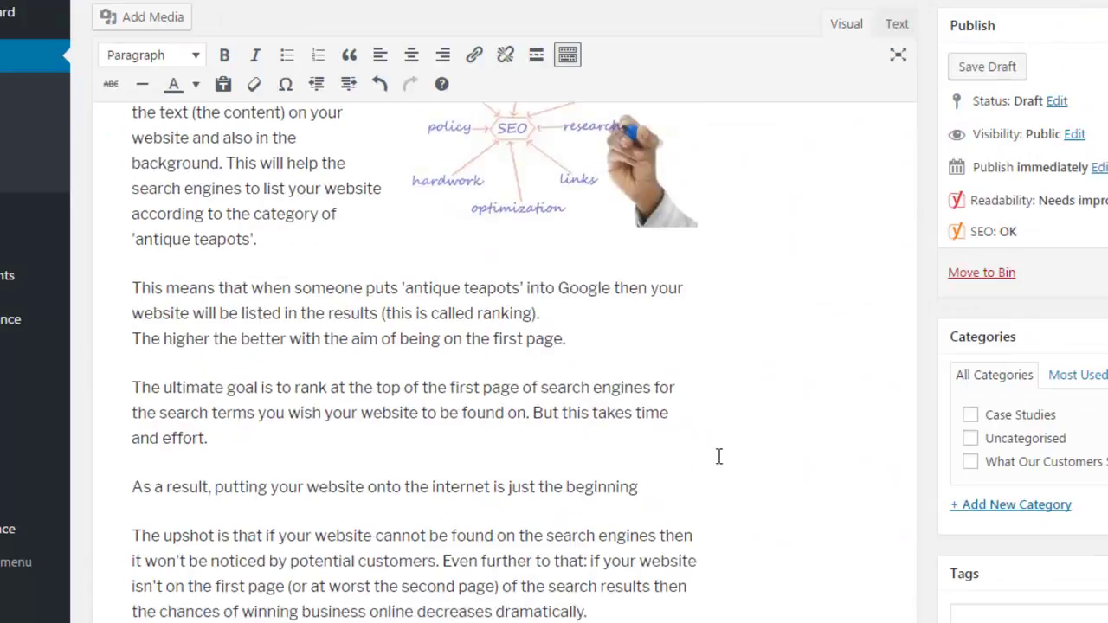
scroll(515, 441, down, 3)
click(623, 341)
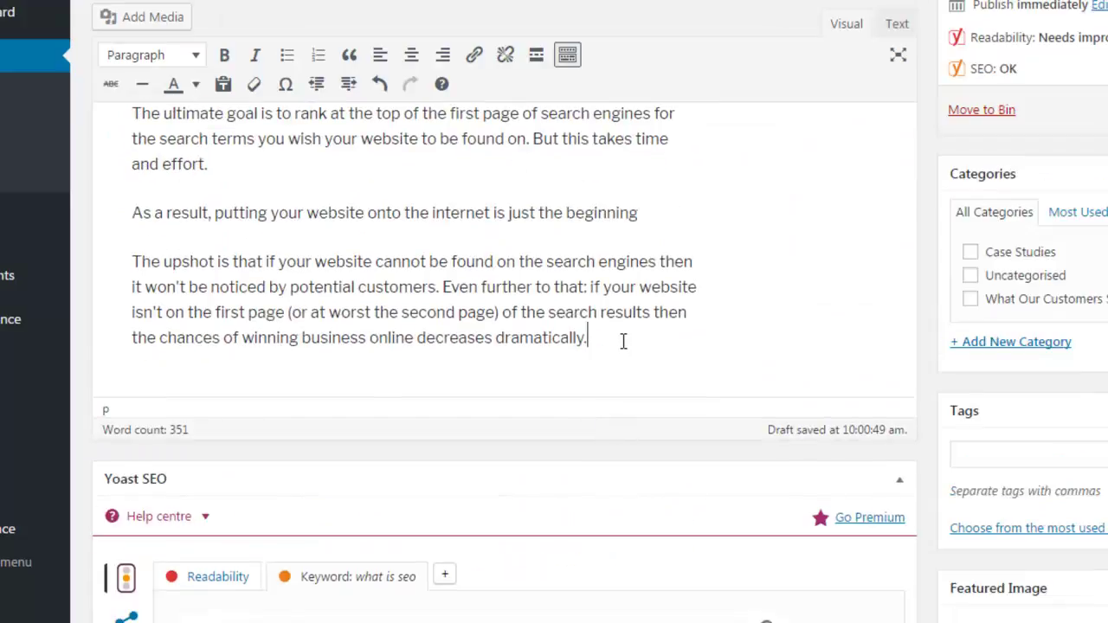
key(Return)
text(Check oyut)
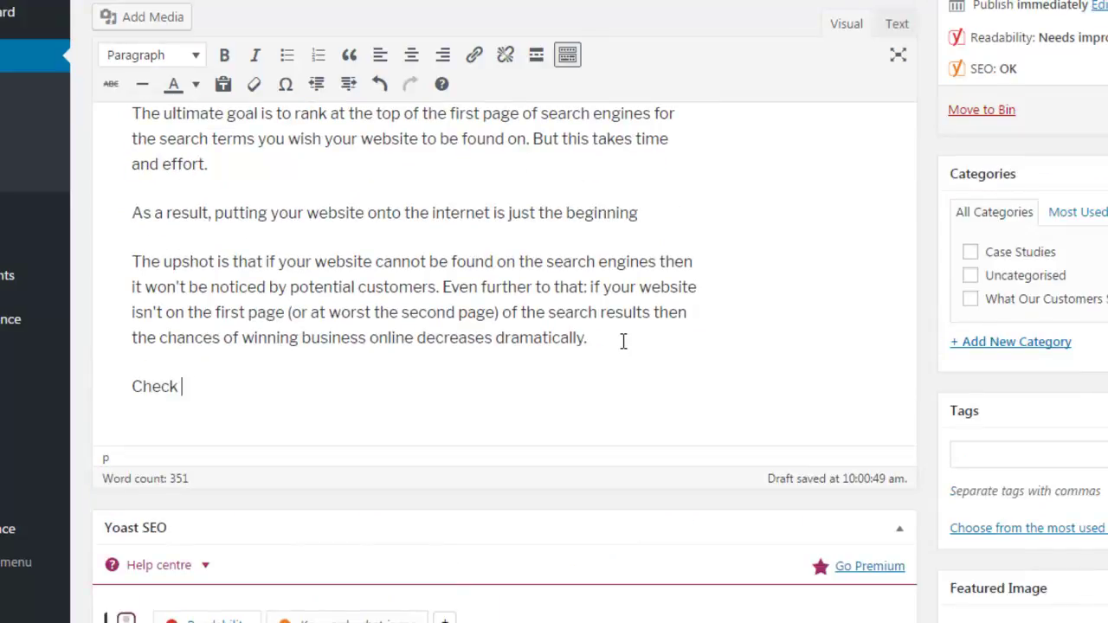
key(BackSpace)
key(BackSpace)
key(BackSpace)
text(ut other blog post)
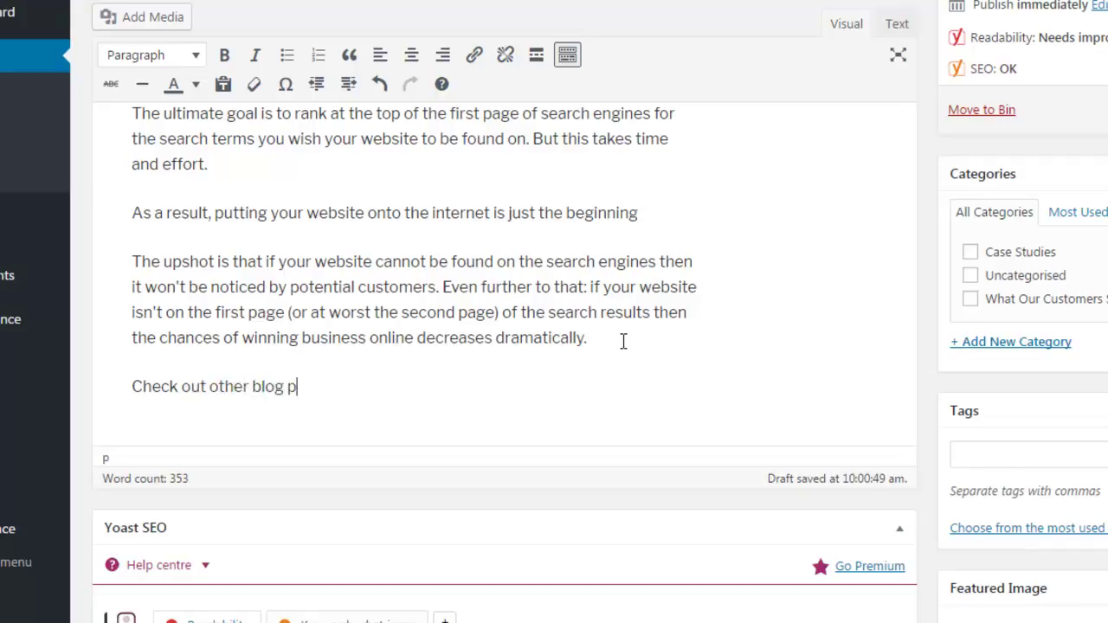
- Insert a link to the existing post "2nd test post with video" after the closing text and recheck the Yoast SEO analysis
click(474, 55)
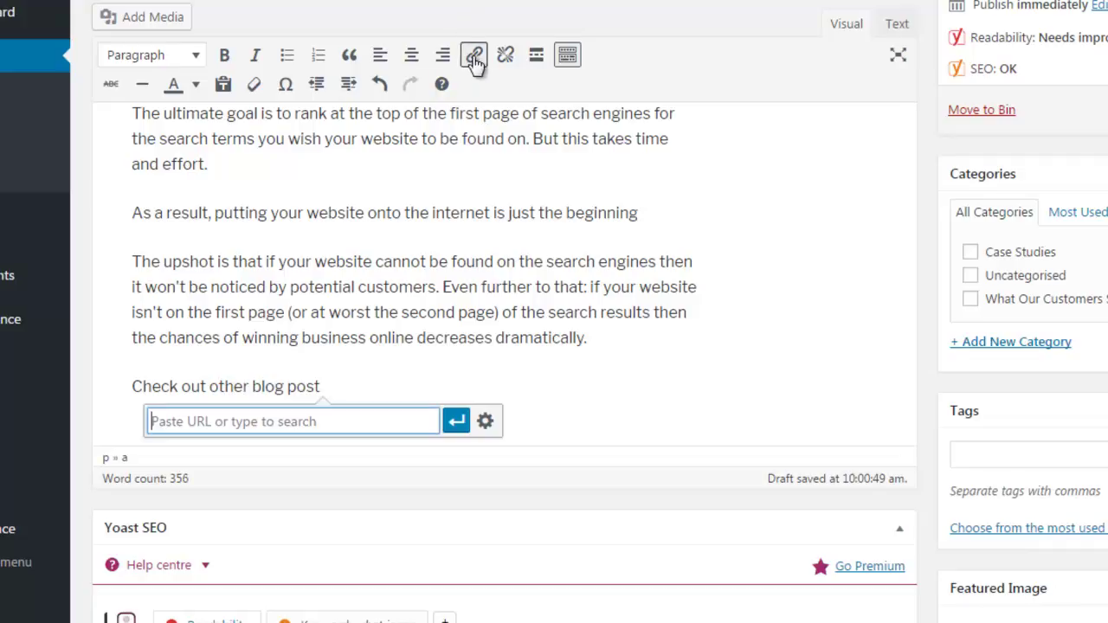
click(484, 422)
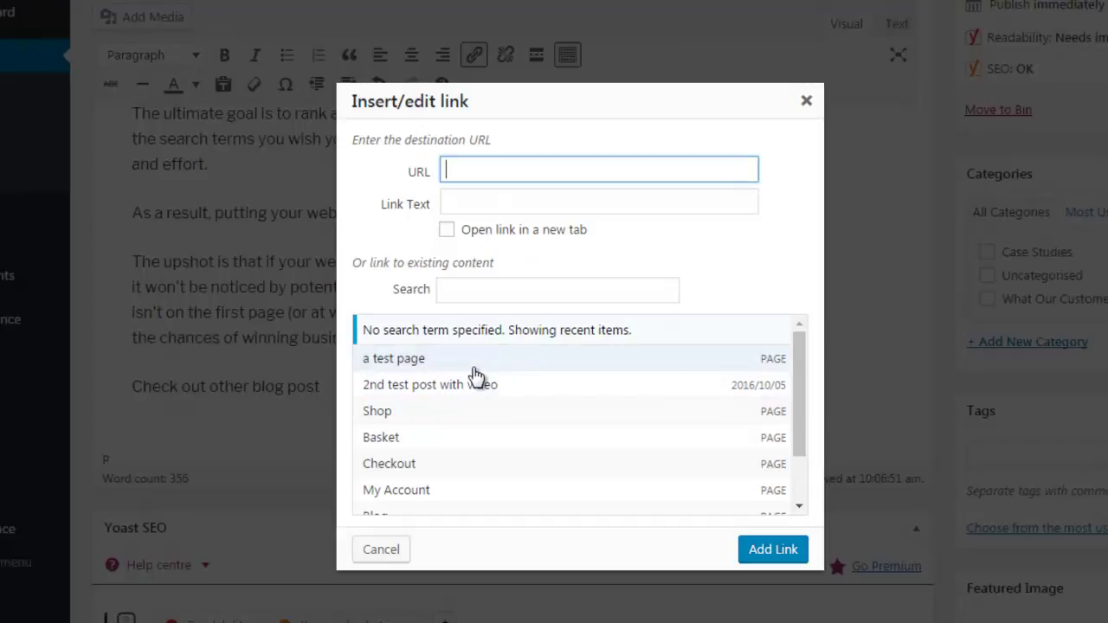
click(410, 390)
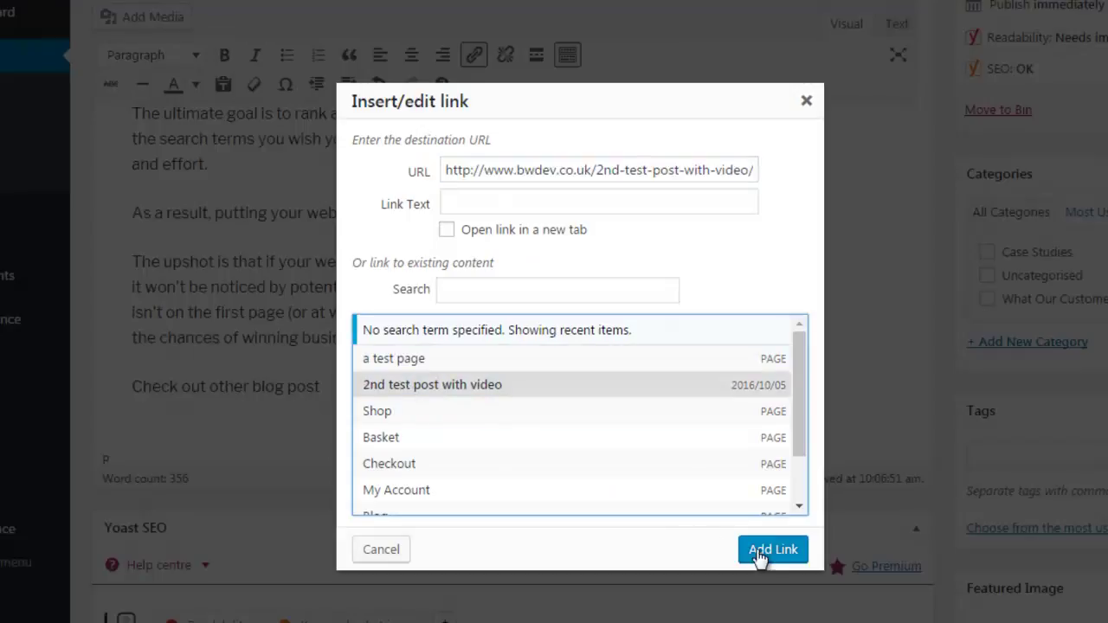
click(763, 557)
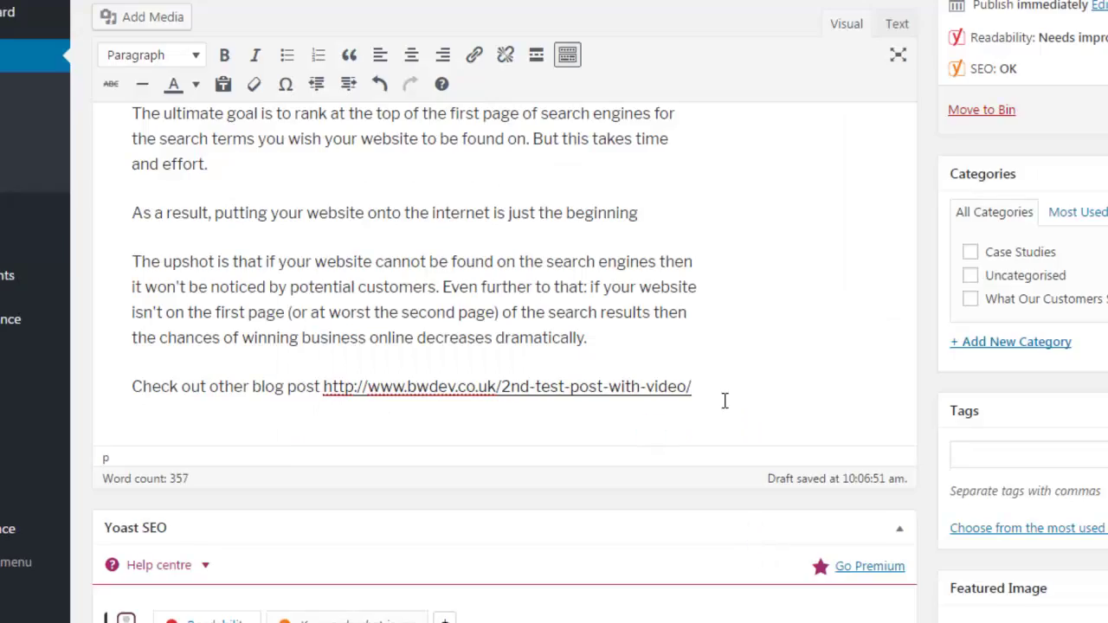
click(726, 394)
click(731, 350)
scroll(735, 396, down, 10)
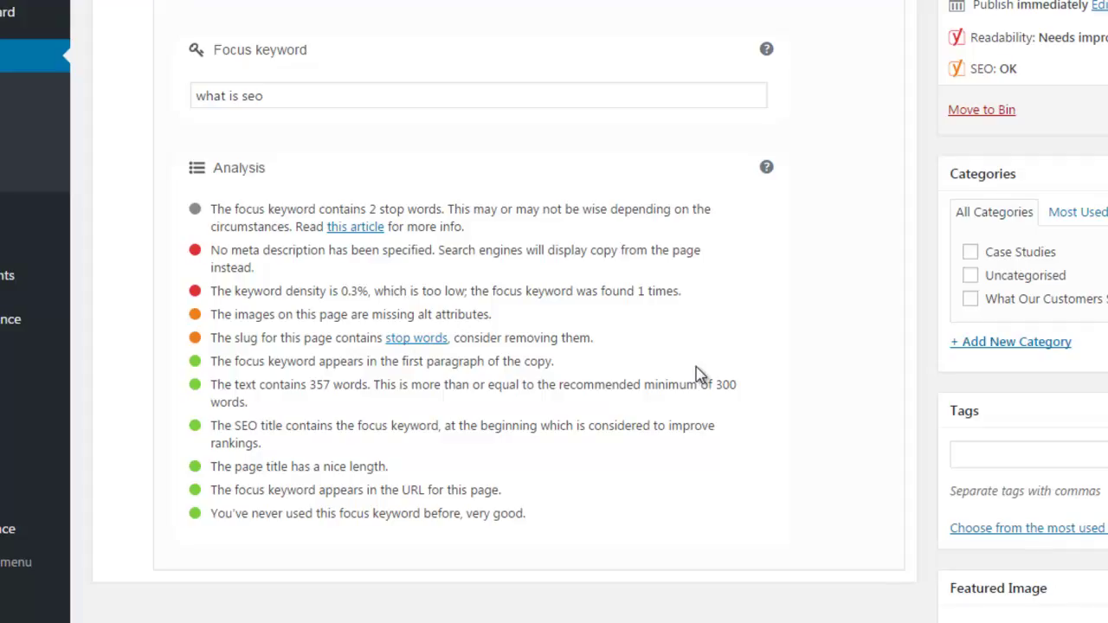
- Compare the permalink with the Yoast SEO analysis, then open the snippet editor and inspect the what-is-seo part of the slug
scroll(739, 370, up, 15)
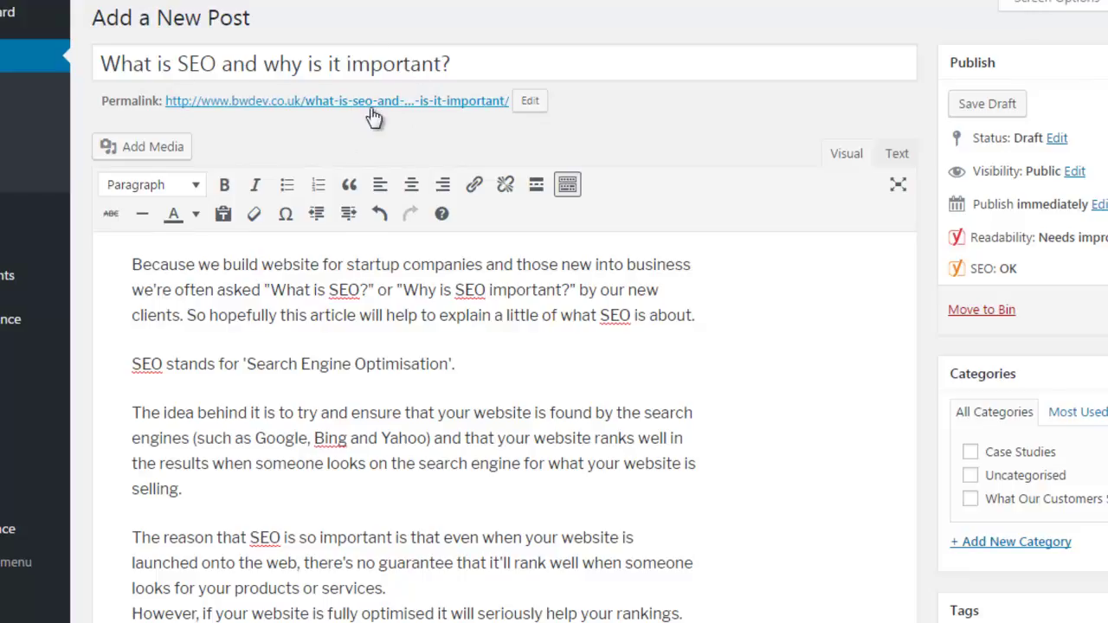
scroll(928, 235, down, 15)
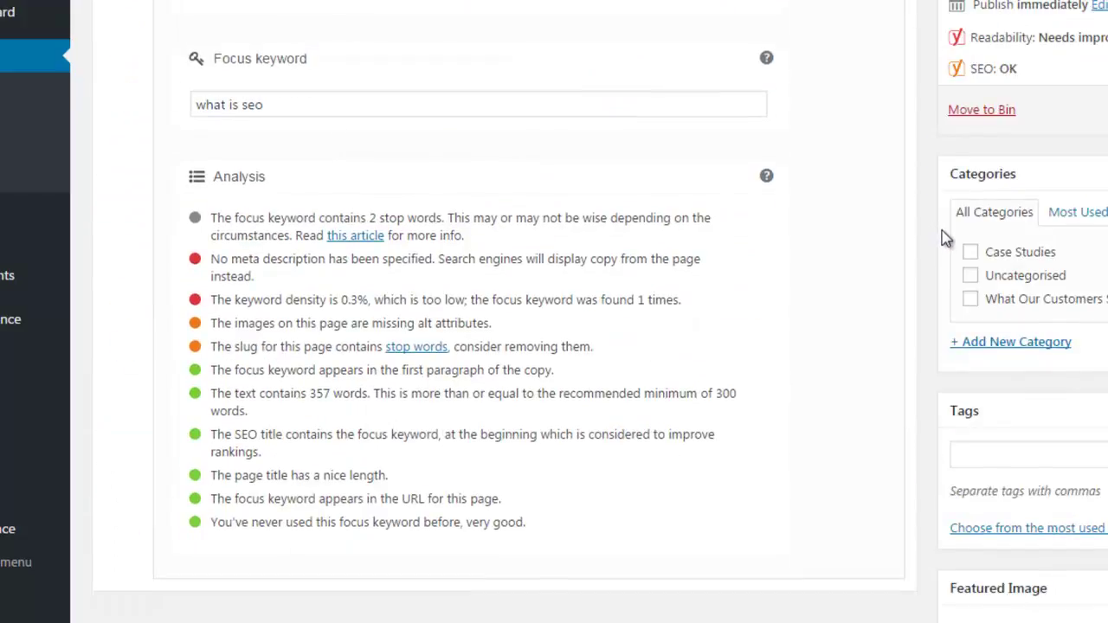
scroll(940, 237, up, 4)
scroll(926, 229, down, 2)
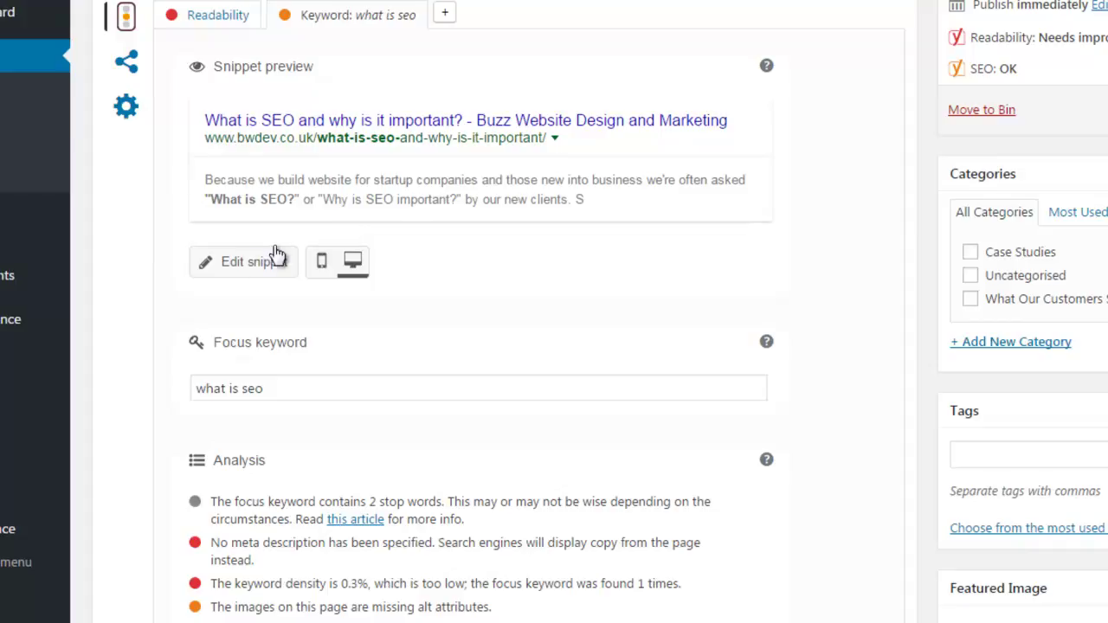
click(248, 262)
scroll(490, 258, down, 2)
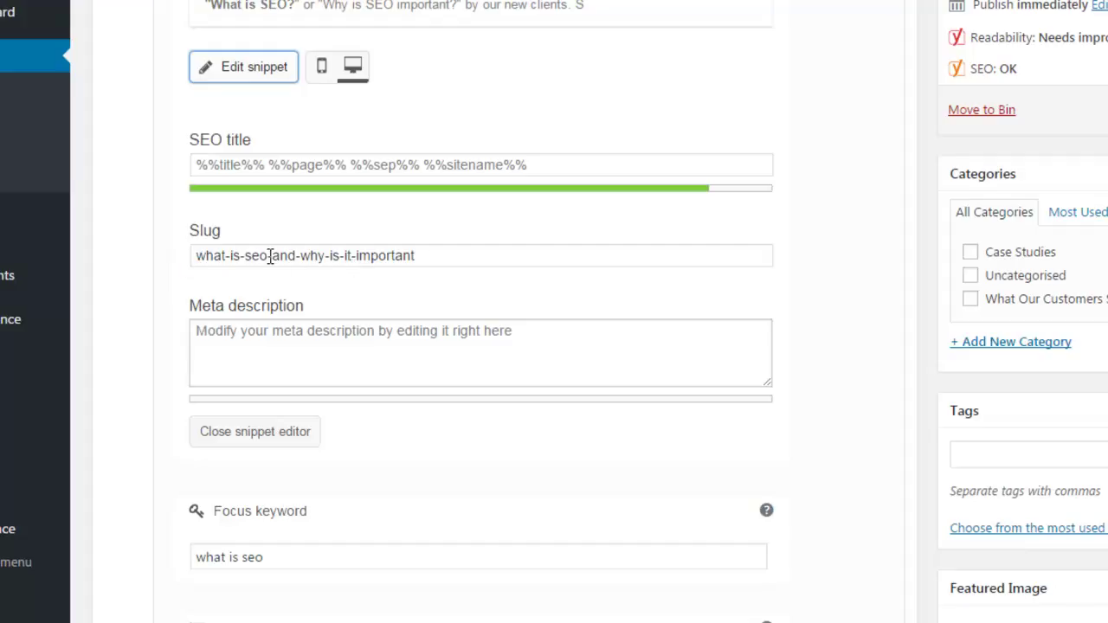
drag(270, 257, 195, 255)
shift+click(213, 256)
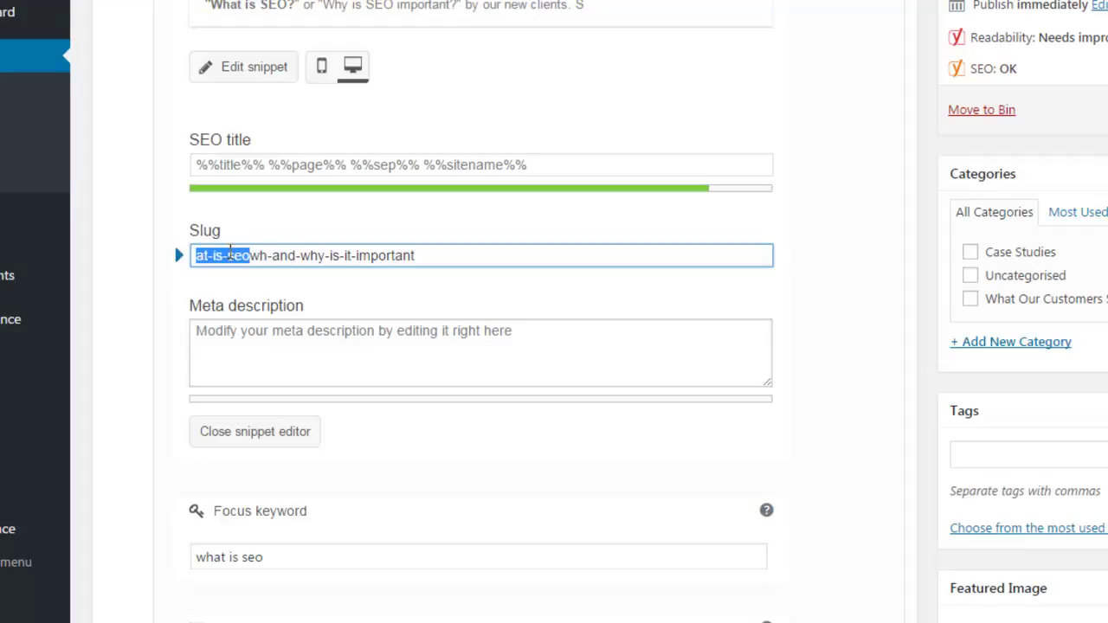
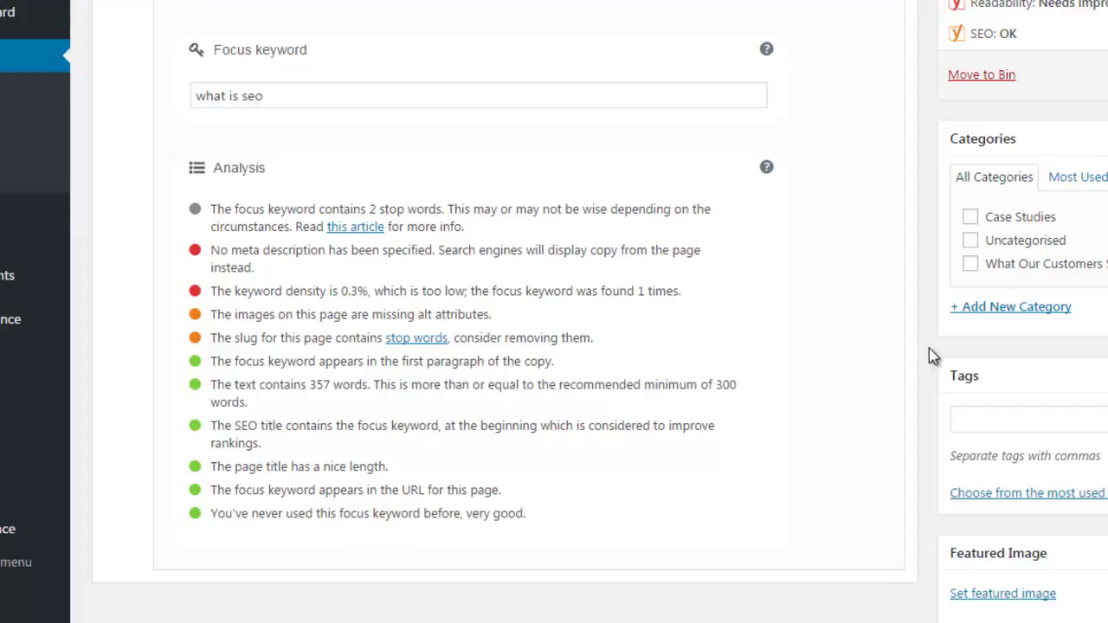
- Copy the full post title "What is SEO and why is it important?" for reuse in the image details
scroll(933, 355, up, 10)
scroll(929, 348, up, 8)
scroll(535, 359, up, 3)
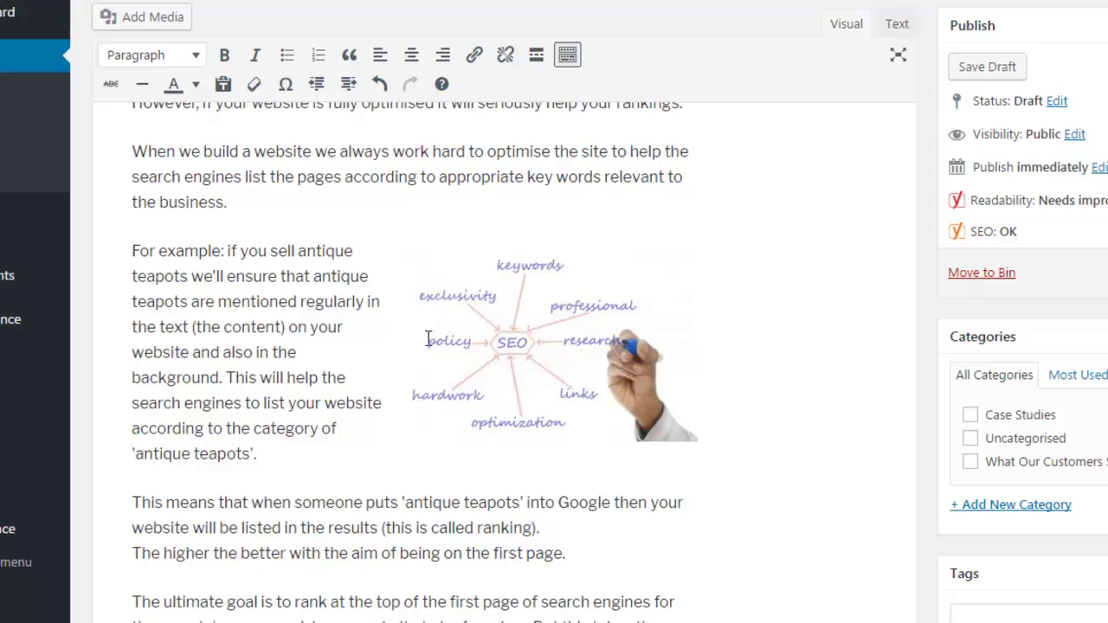
scroll(435, 321, up, 7)
drag(452, 64, 112, 76)
right_click(143, 73)
click(157, 105)
- Open the details of the SEO diagram image and set its alternative text to "What is SEO and why is it important?"
scroll(721, 357, down, 7)
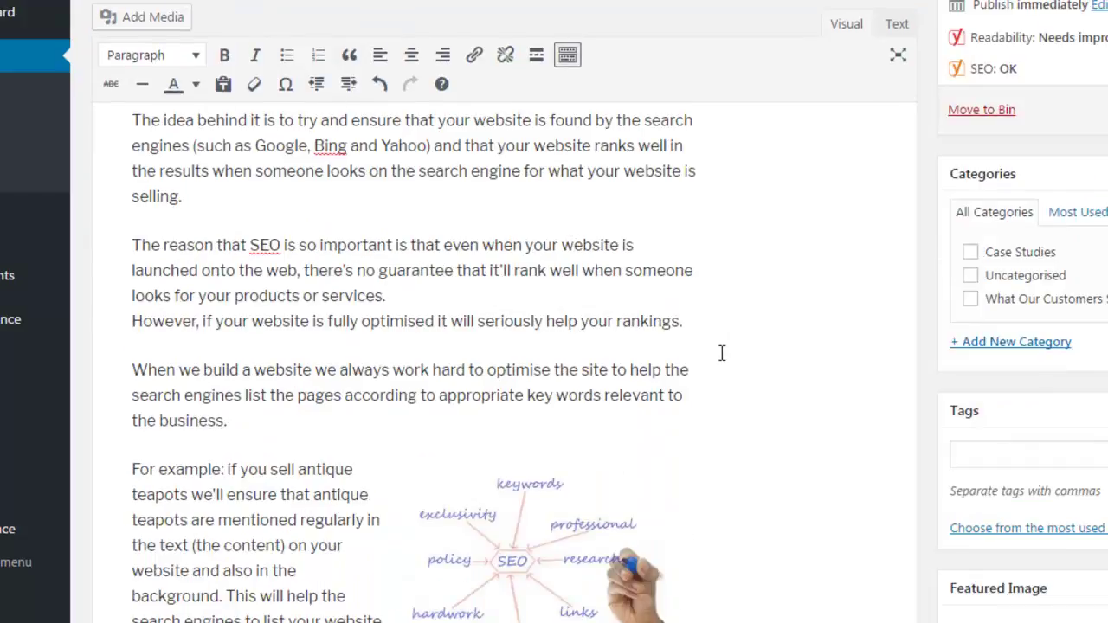
click(549, 287)
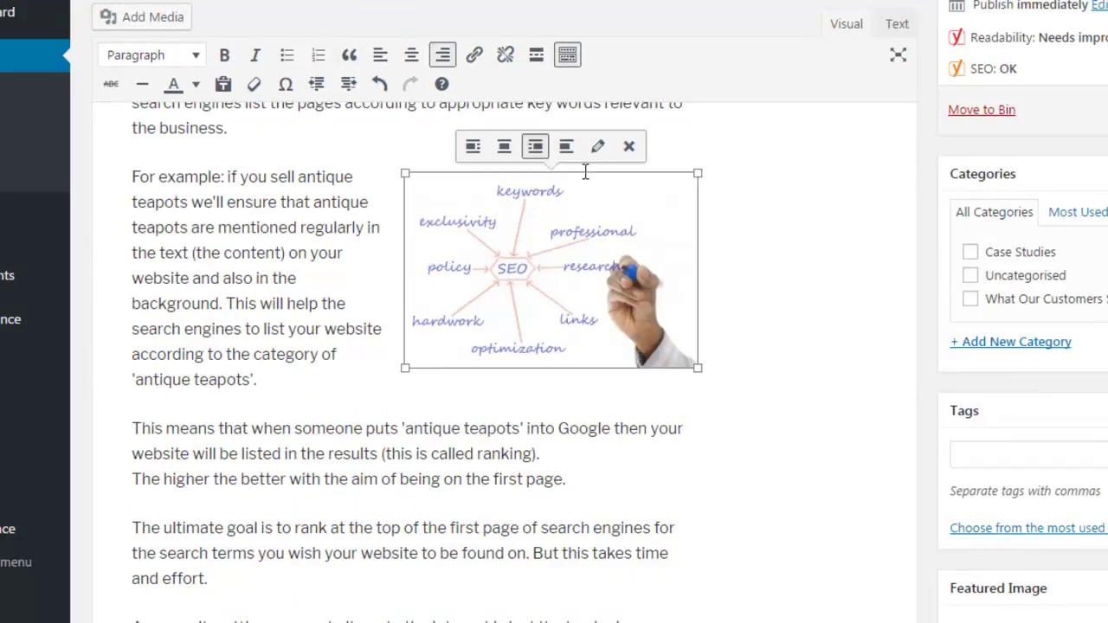
click(597, 149)
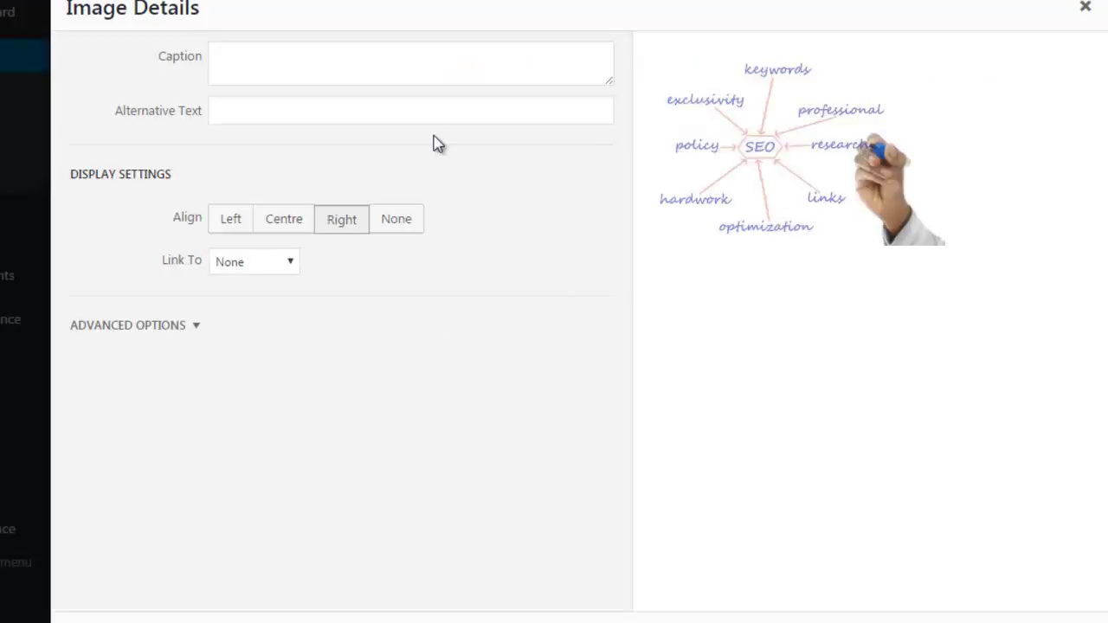
click(327, 113)
key(ctrl+v)
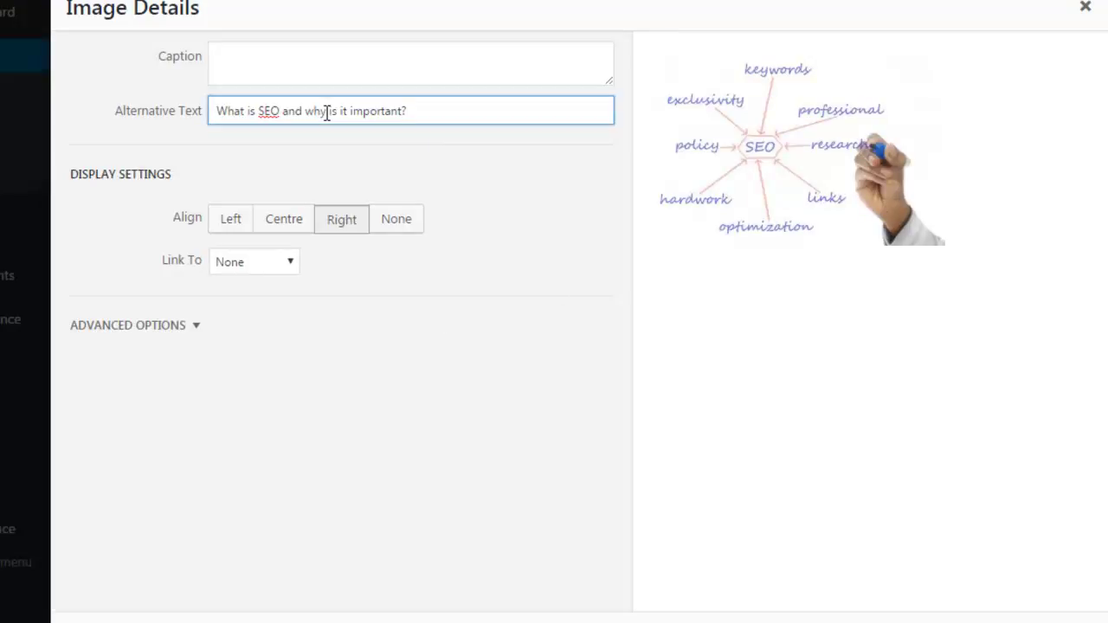
- Enter the image caption: Ever wondered: "What is SEO and why is it important?" Hopefully you'll find out here
click(312, 68)
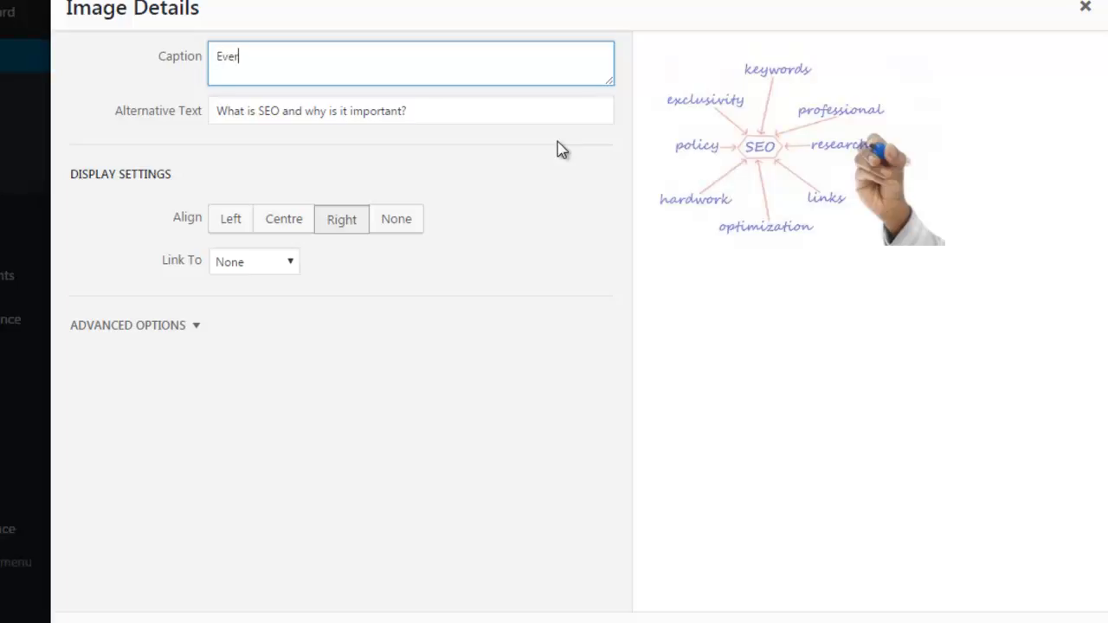
text(ered:)
key(ctrl+v)
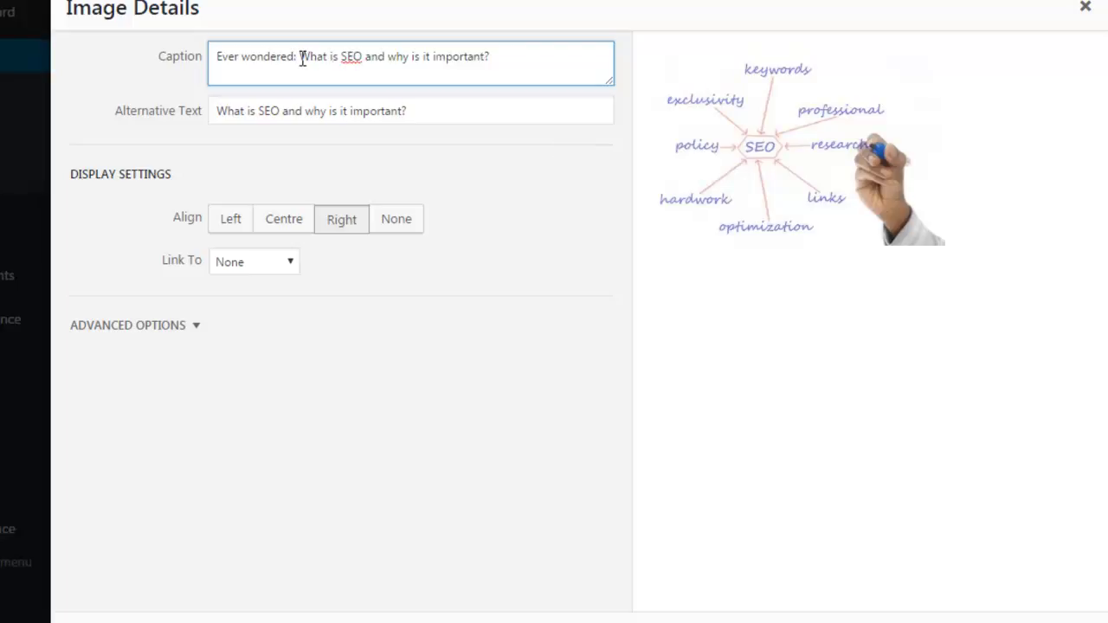
text(" )
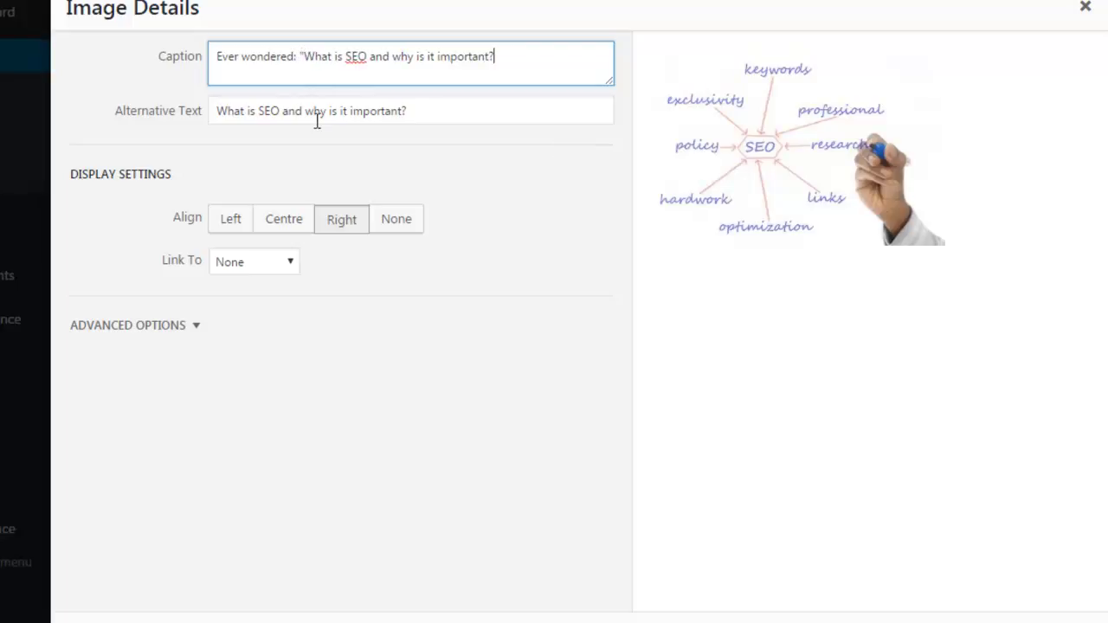
text(Hopefully you'll find out here.)
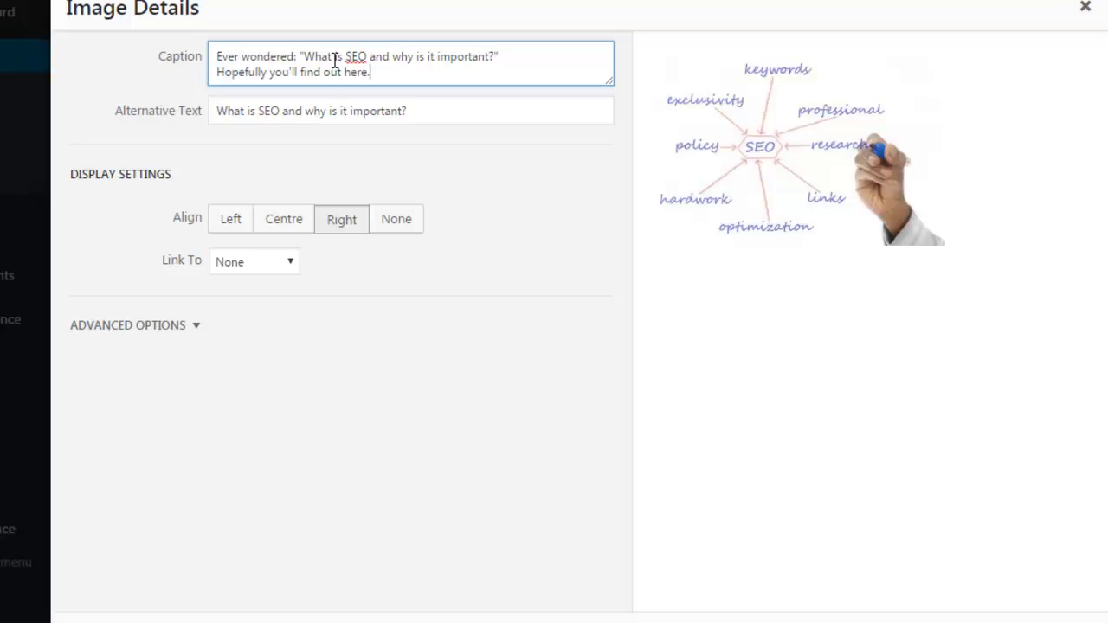
- Expand the image's advanced options and set the Image Title Attribute to "What is SEO and why is it important?"
click(128, 330)
click(283, 368)
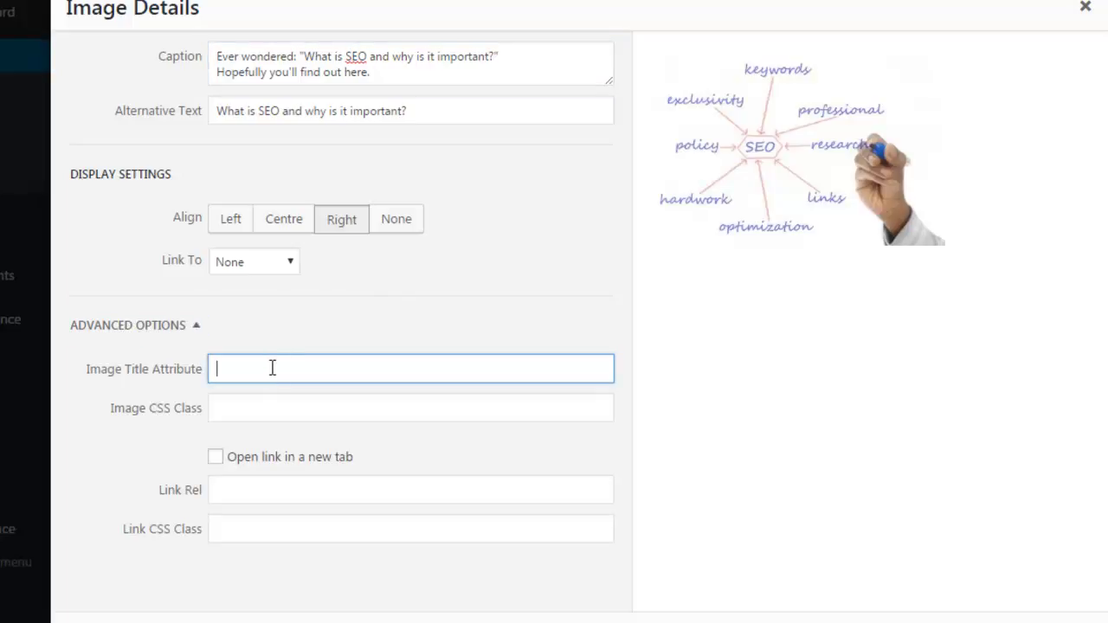
right_click(272, 368)
click(316, 485)
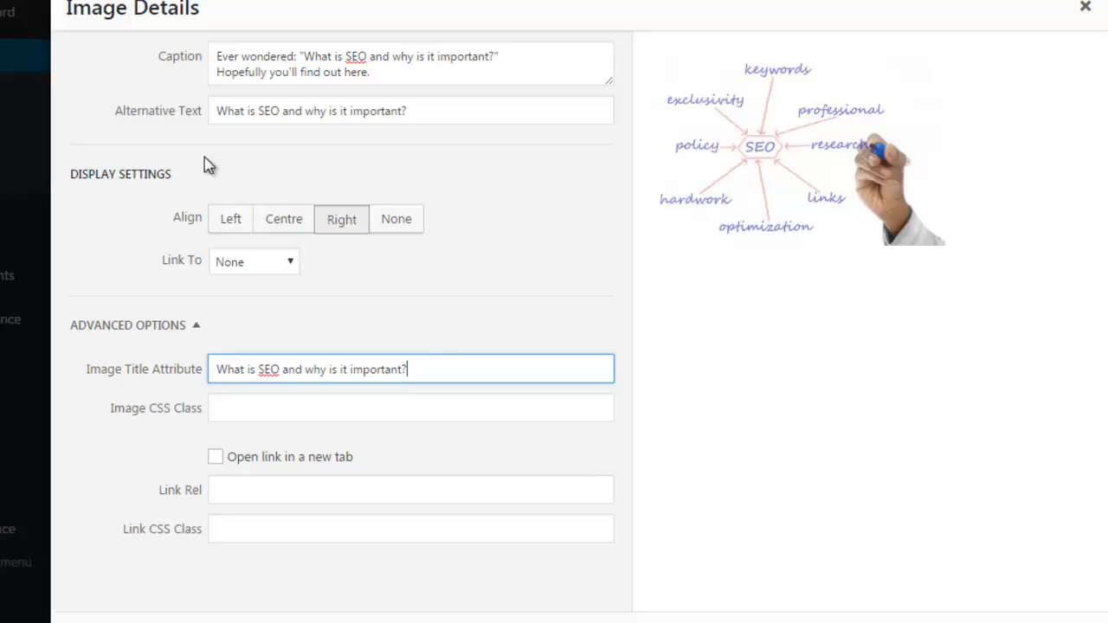
- Review the keyword in the caption and the link options, keep the image link at None, and update the image
drag(367, 56, 303, 55)
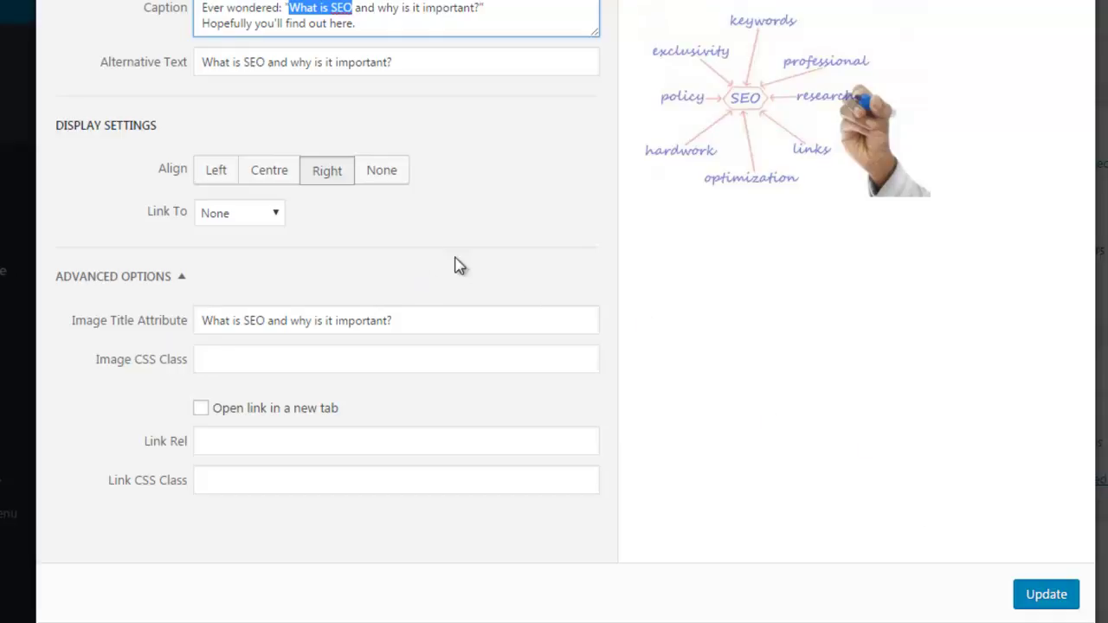
click(275, 217)
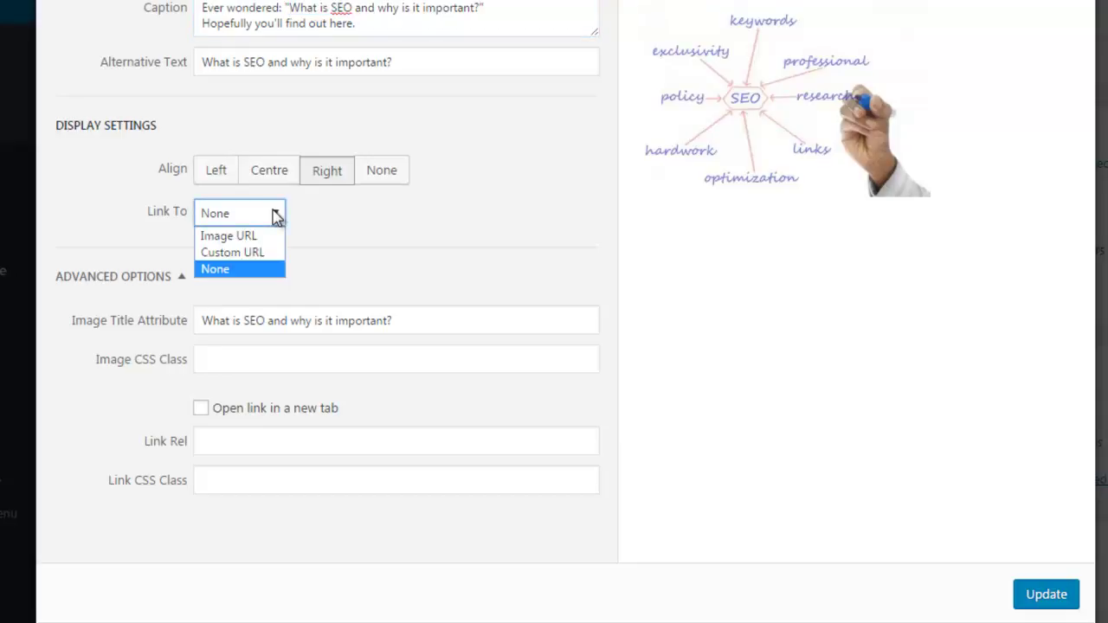
click(277, 215)
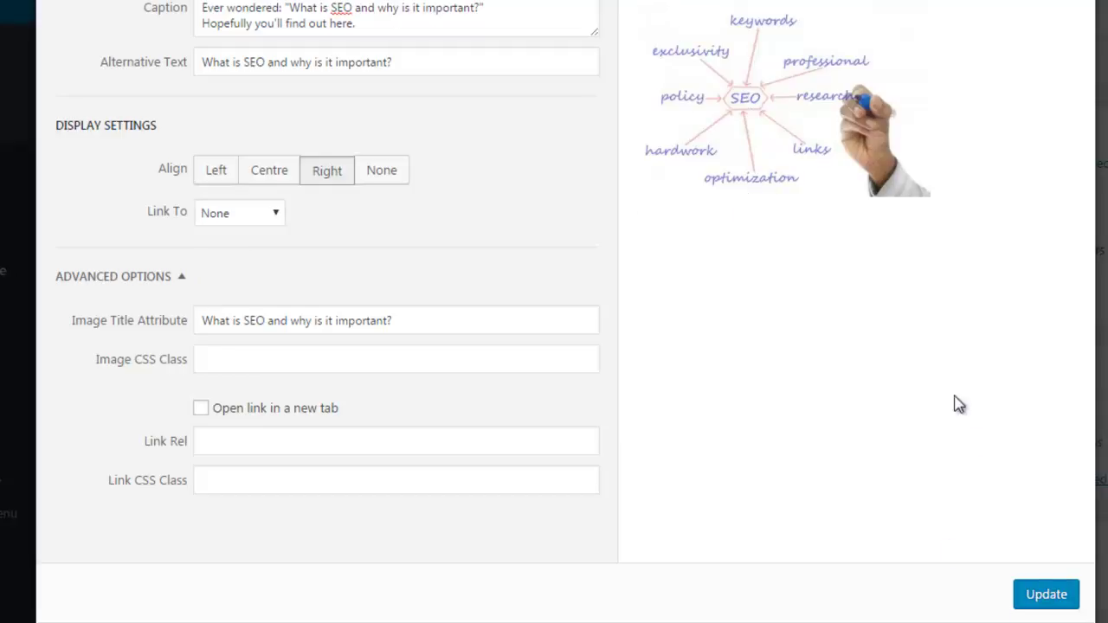
click(1045, 595)
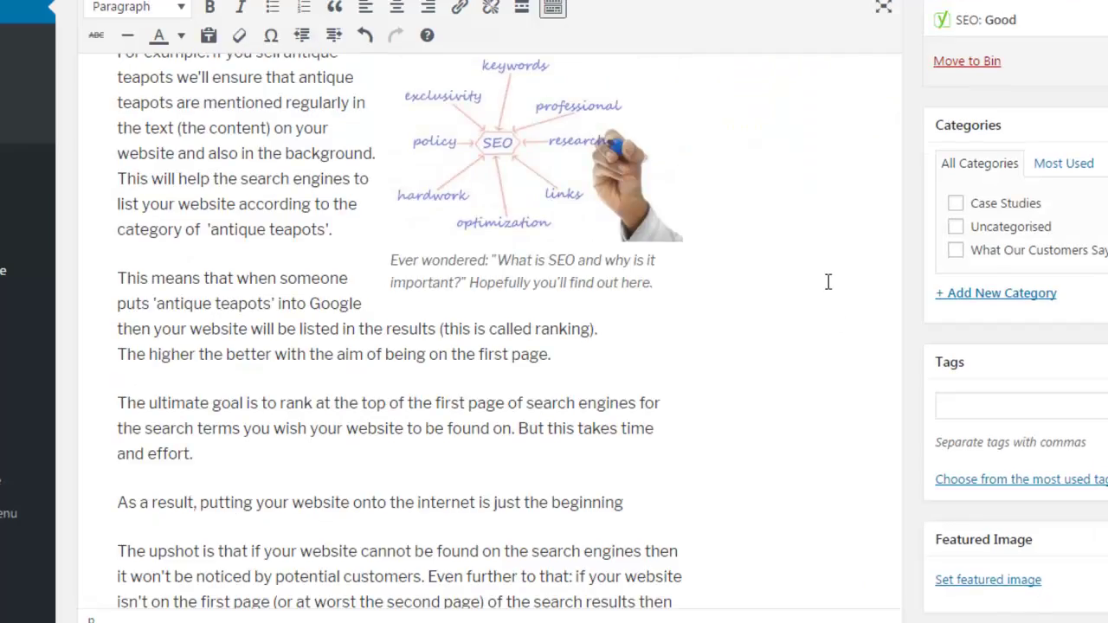
- Recheck the Yoast SEO analysis of the updated post and examine the snippet preview against the SEO title and meta description fields
scroll(801, 246, down, 15)
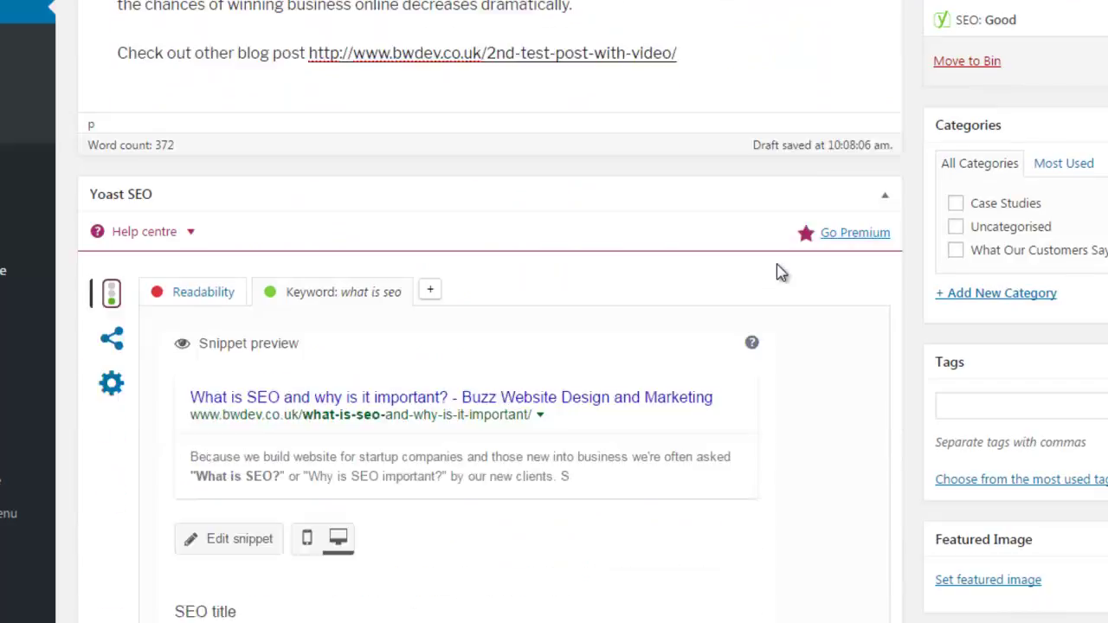
scroll(692, 275, down, 5)
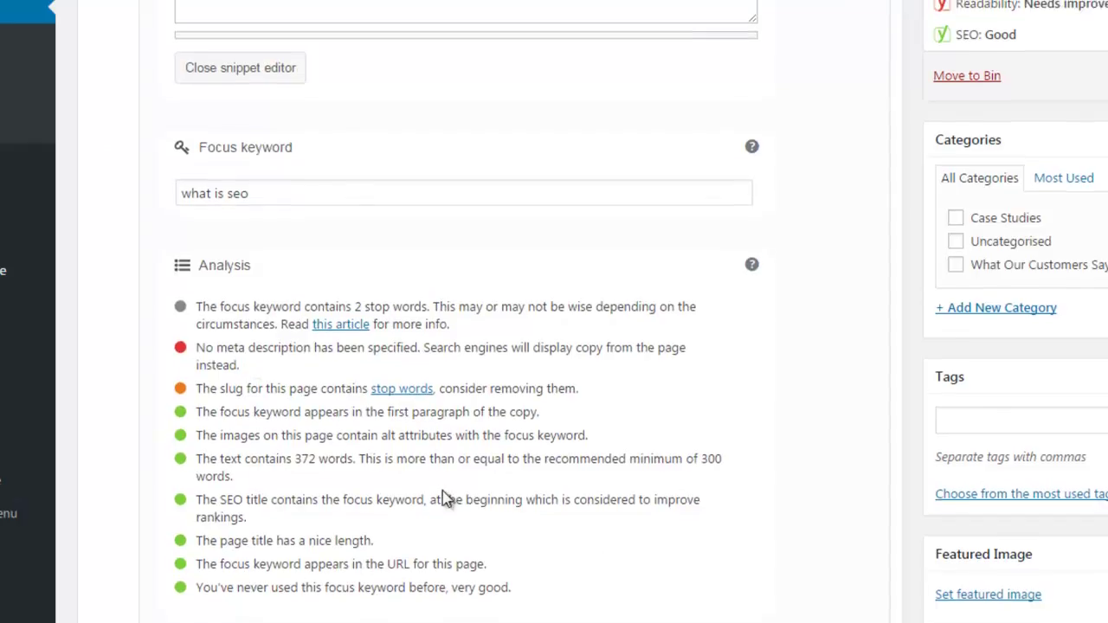
scroll(443, 490, up, 3)
click(290, 264)
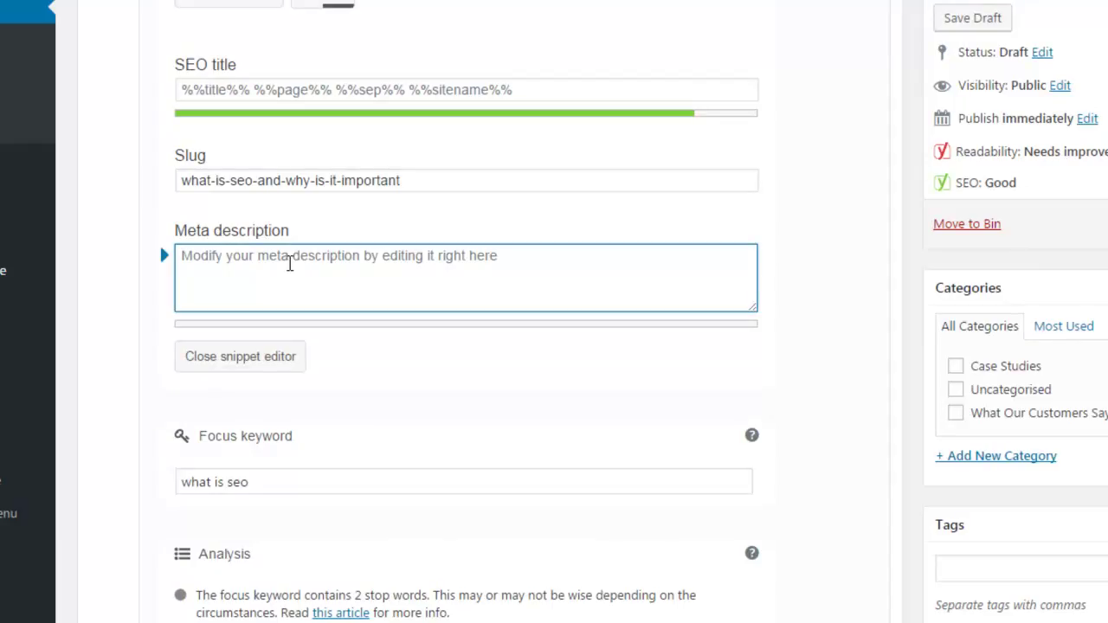
scroll(718, 362, up, 3)
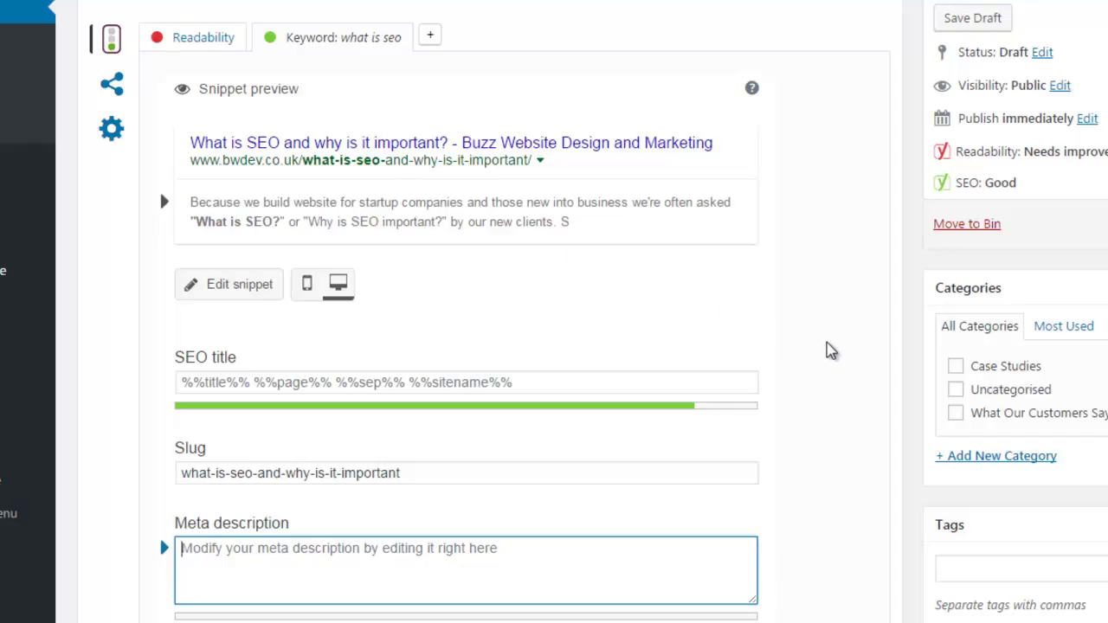
scroll(848, 372, down, 1)
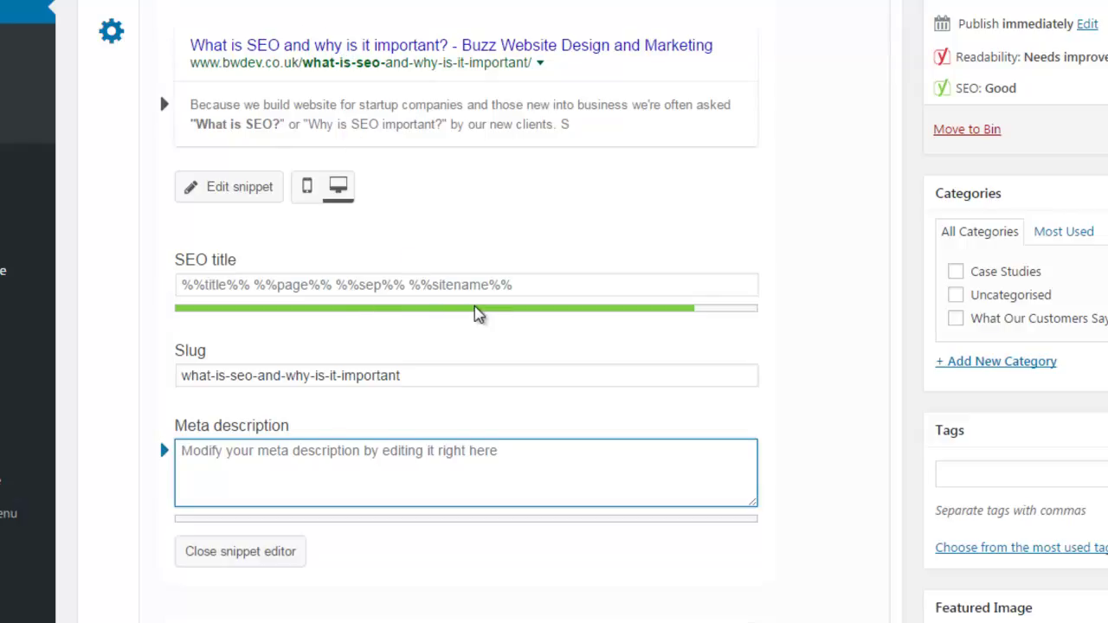
- Set the SEO title to "What is SEO and why is it important? - Find out more in this useful blog post"
click(349, 281)
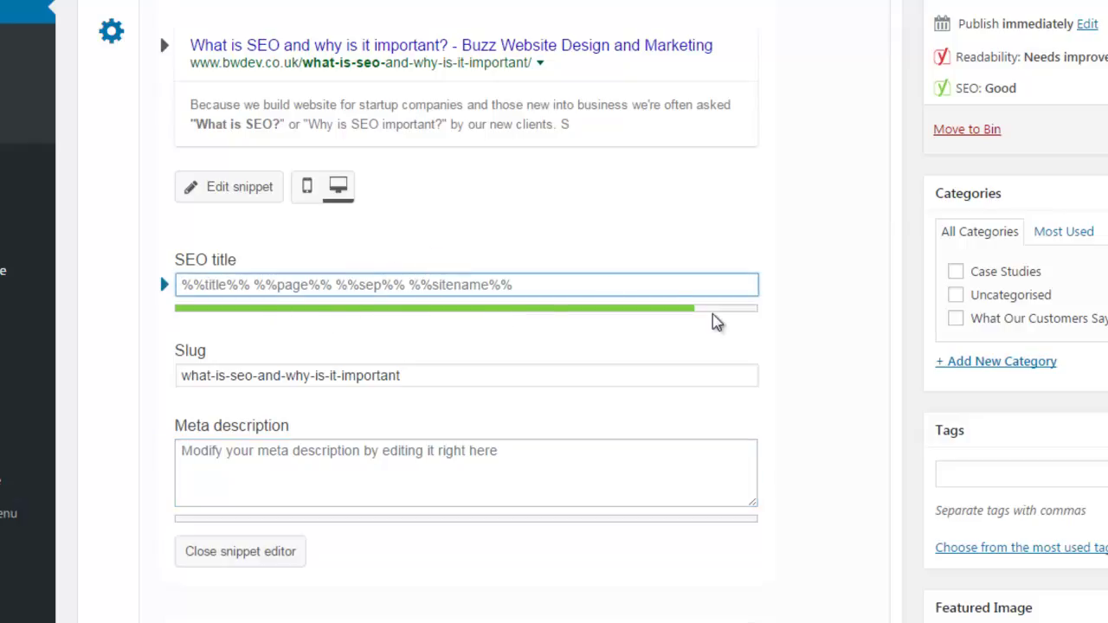
scroll(932, 390, up, 10)
scroll(932, 377, up, 5)
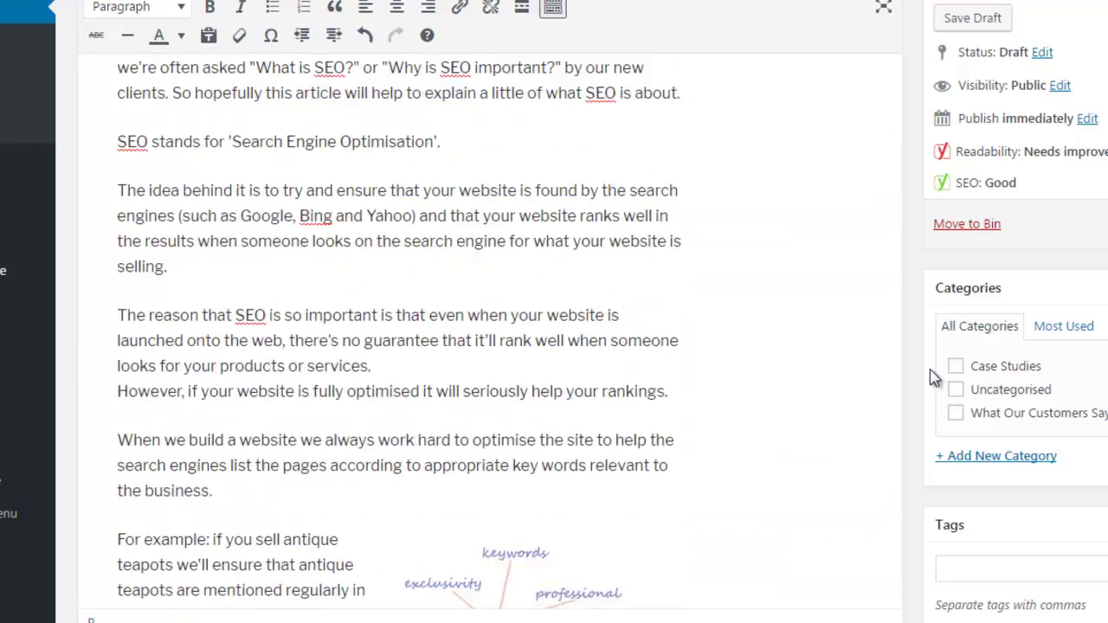
scroll(932, 376, down, 12)
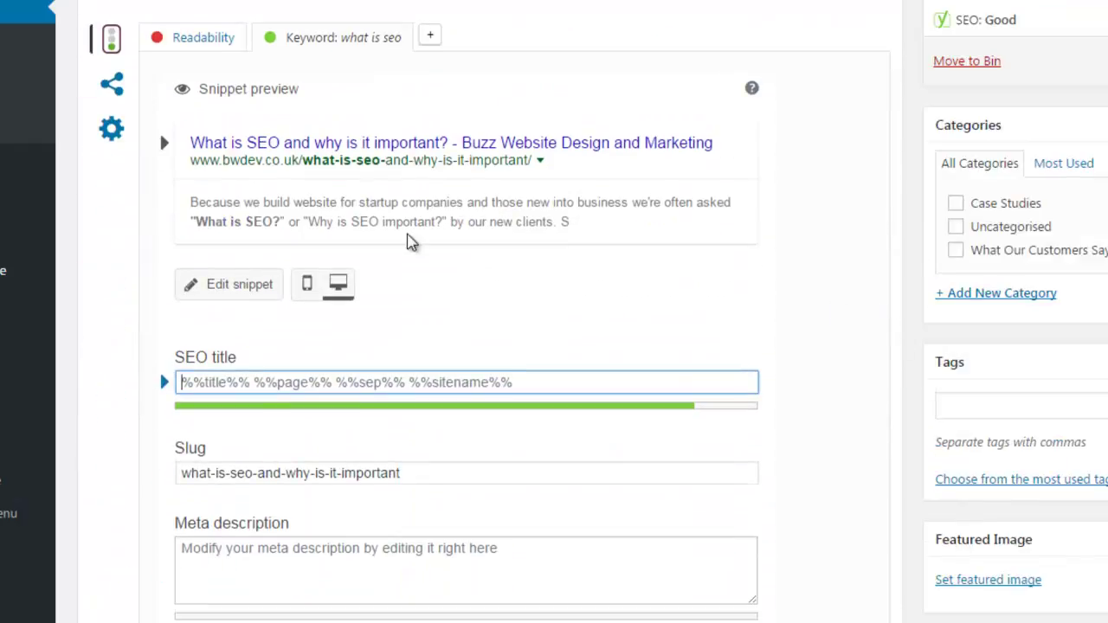
right_click(198, 382)
click(223, 227)
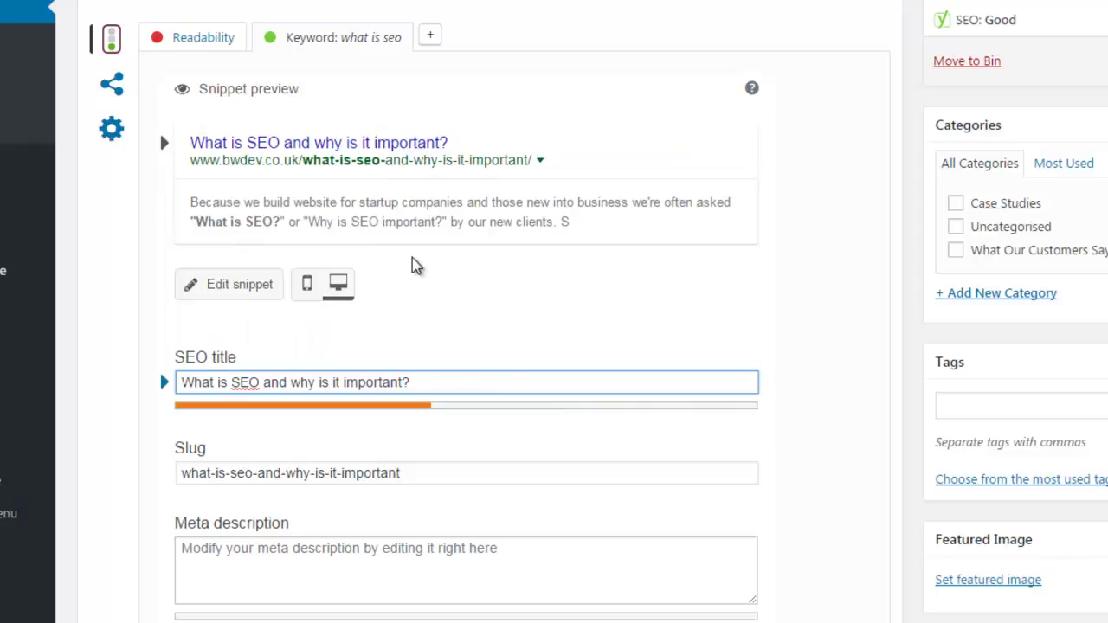
text(- Find out more in this )
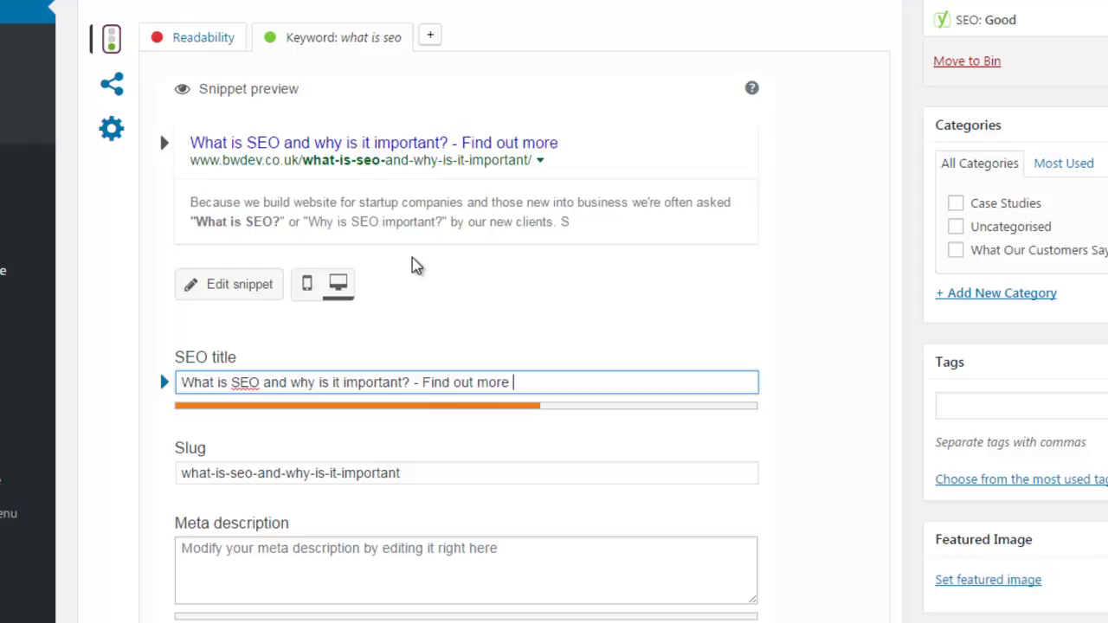
text(use)
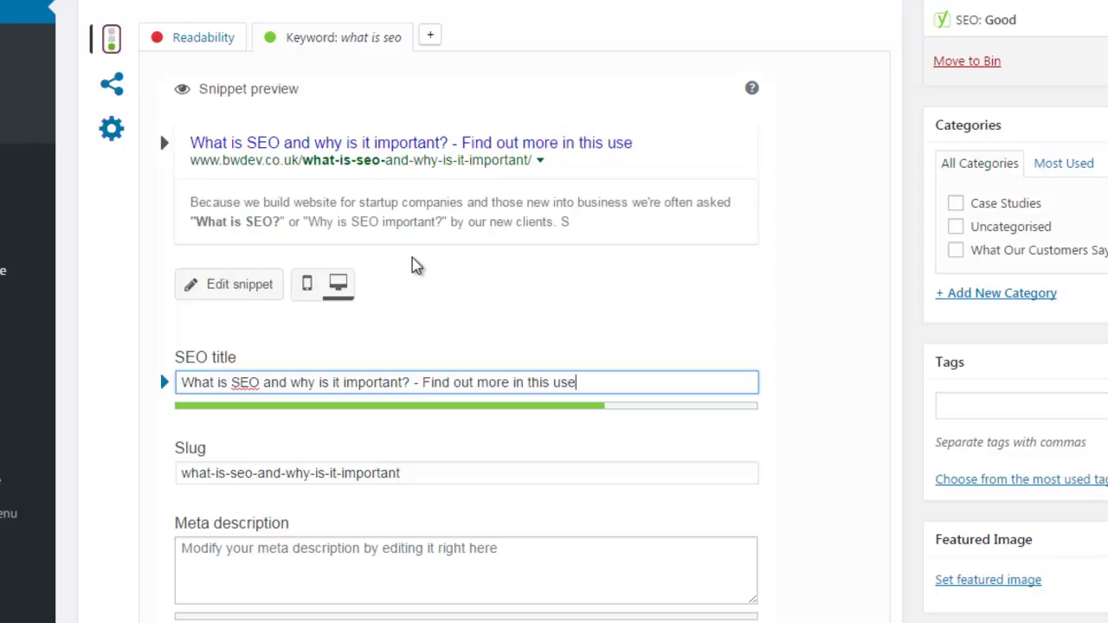
text(ful blog post)
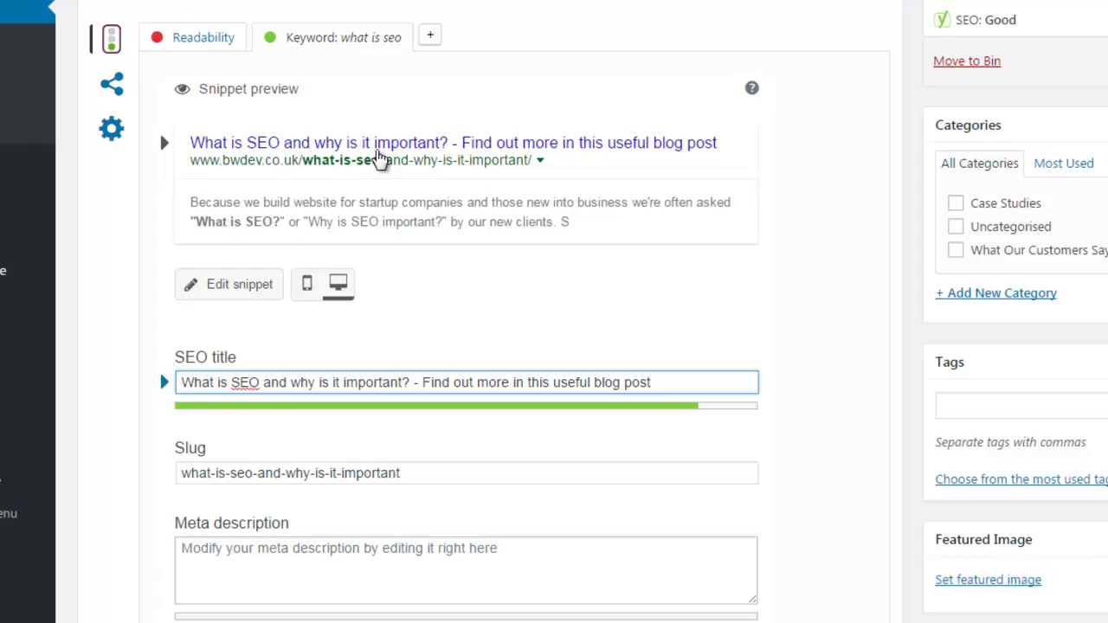
- Begin the meta description with "Ever wondered What is SEO and why is it important?"
scroll(528, 381, down, 2)
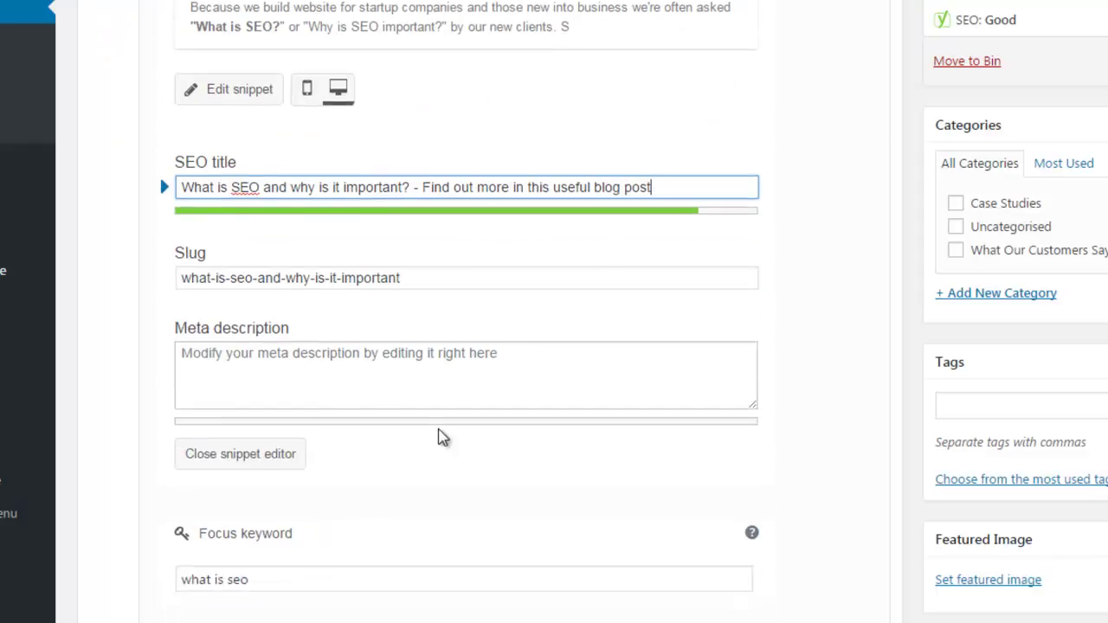
click(323, 354)
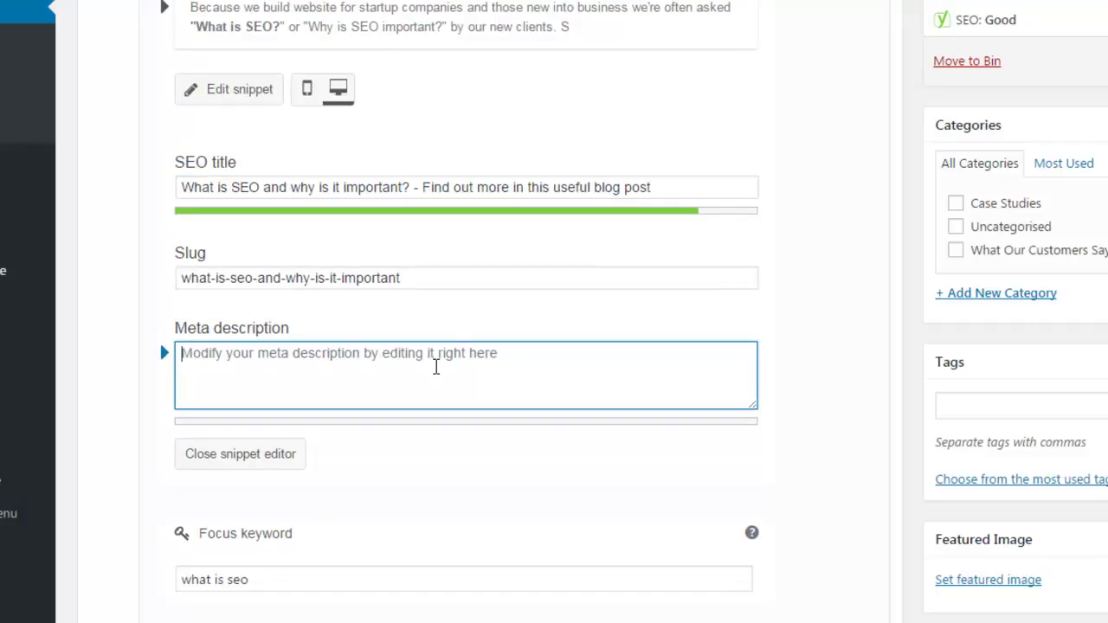
text(Ever)
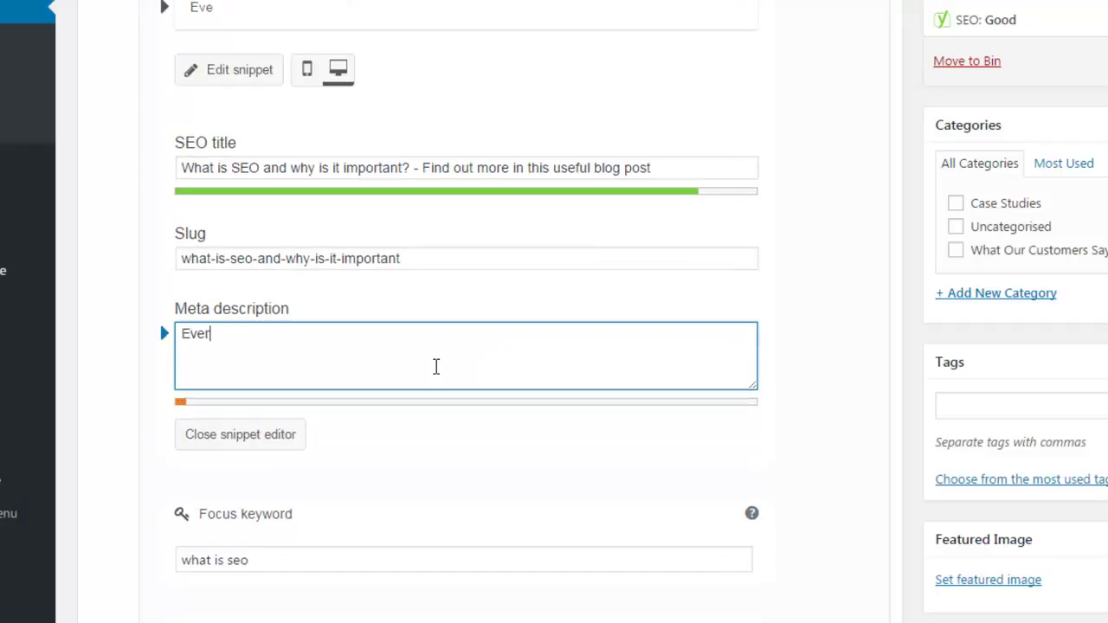
text( wondered)
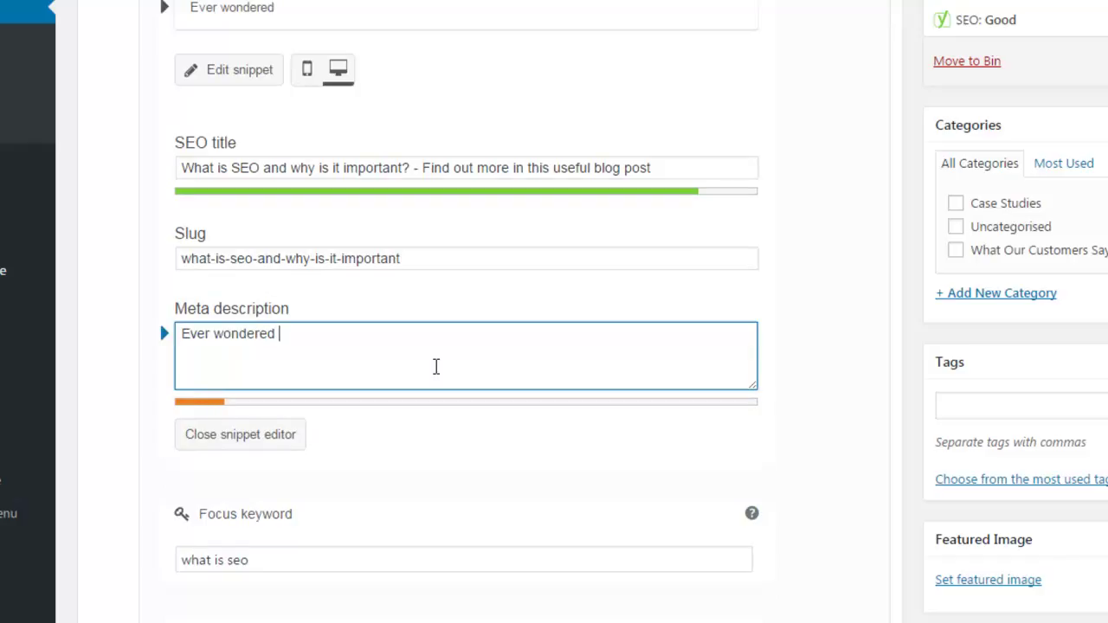
text(What is SEO and why is it important?)
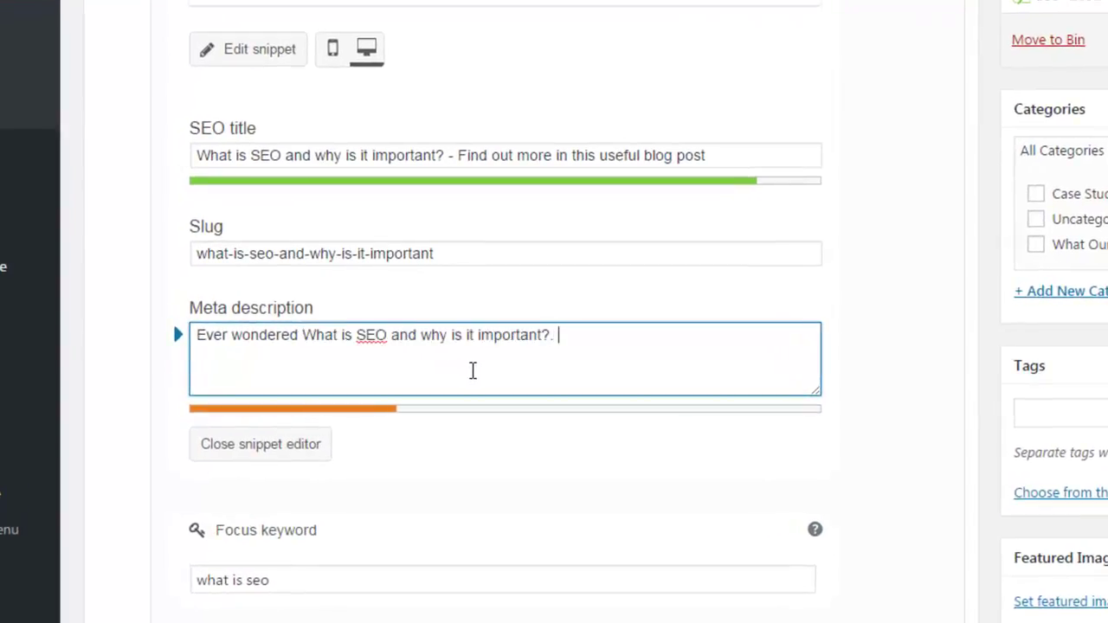
- Continue the meta description with "In this blog post we answer this question and help you to make a big improvement on your SEO."
text(.  In this blog )
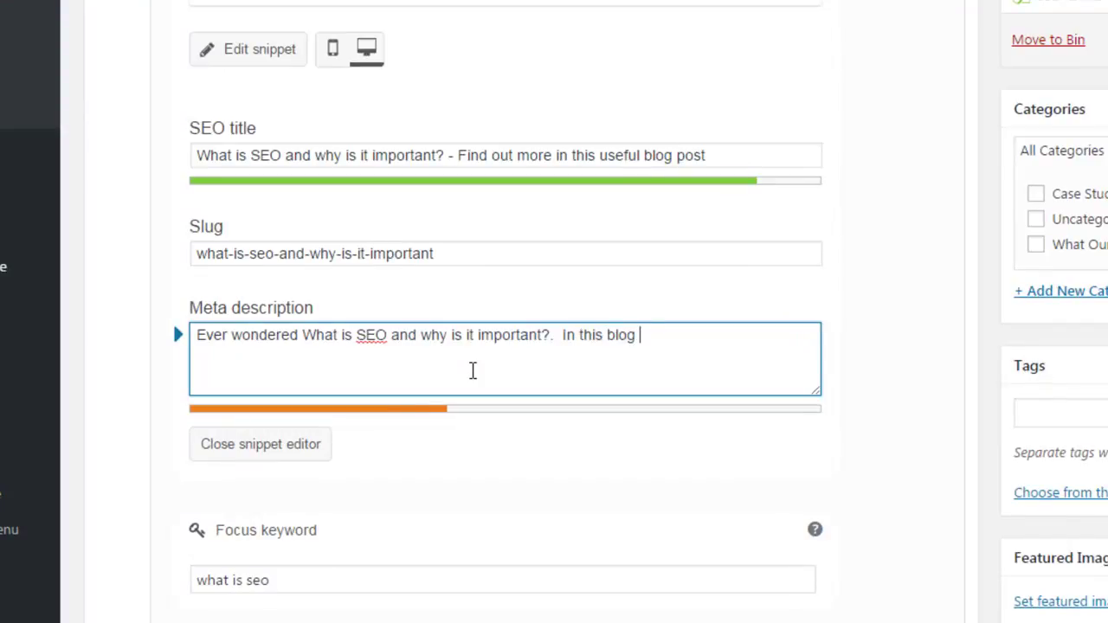
text(post we)
text(an)
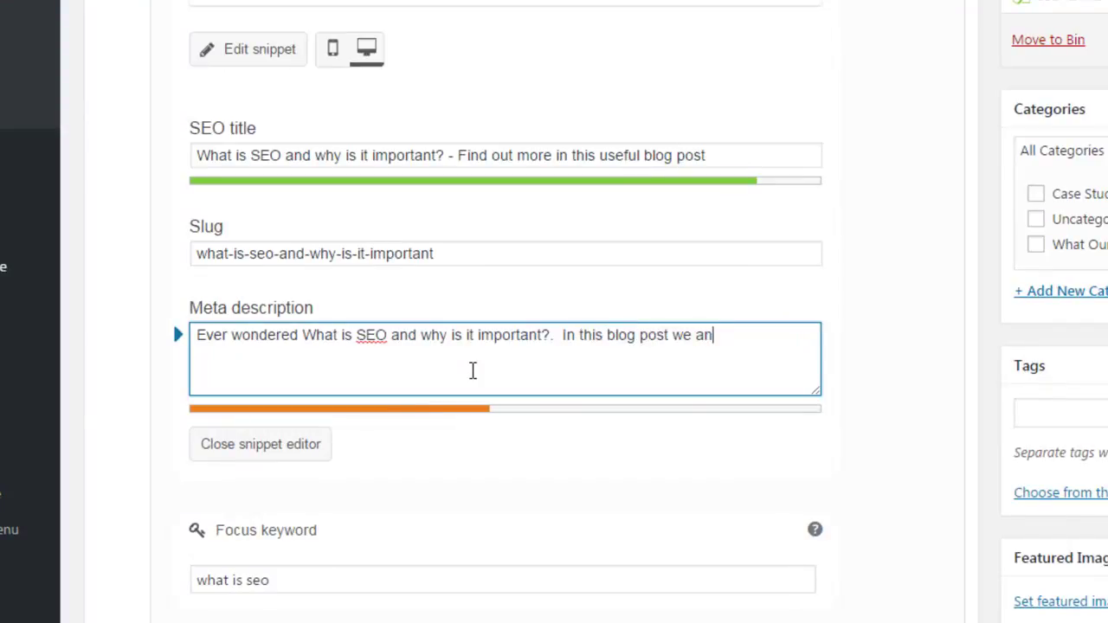
text(swer this questions and)
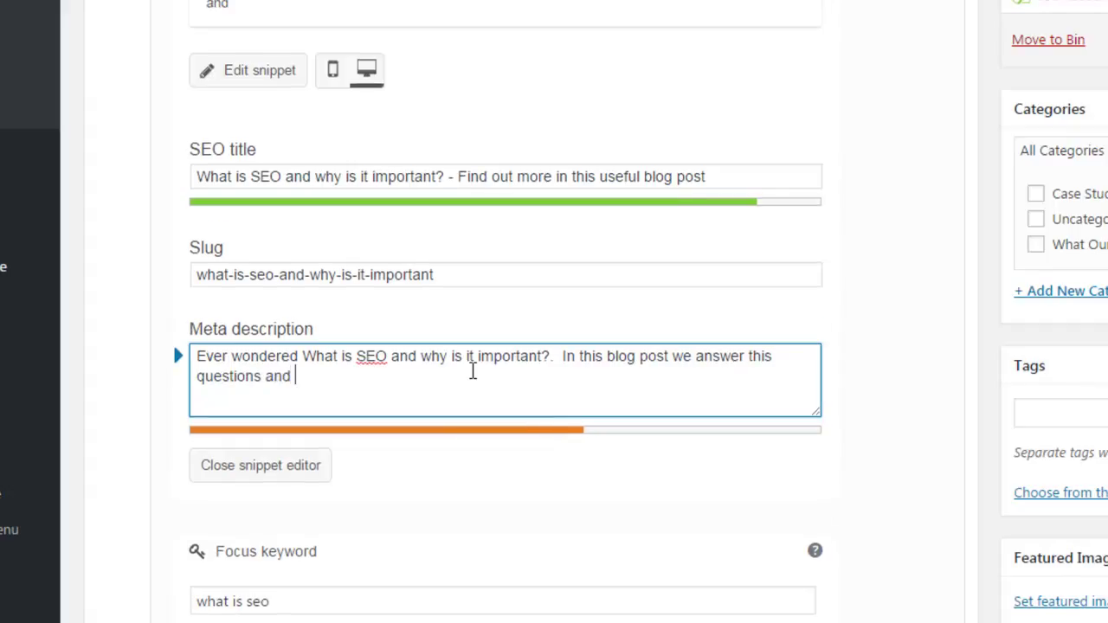
key(BackSpace)
text(help you)
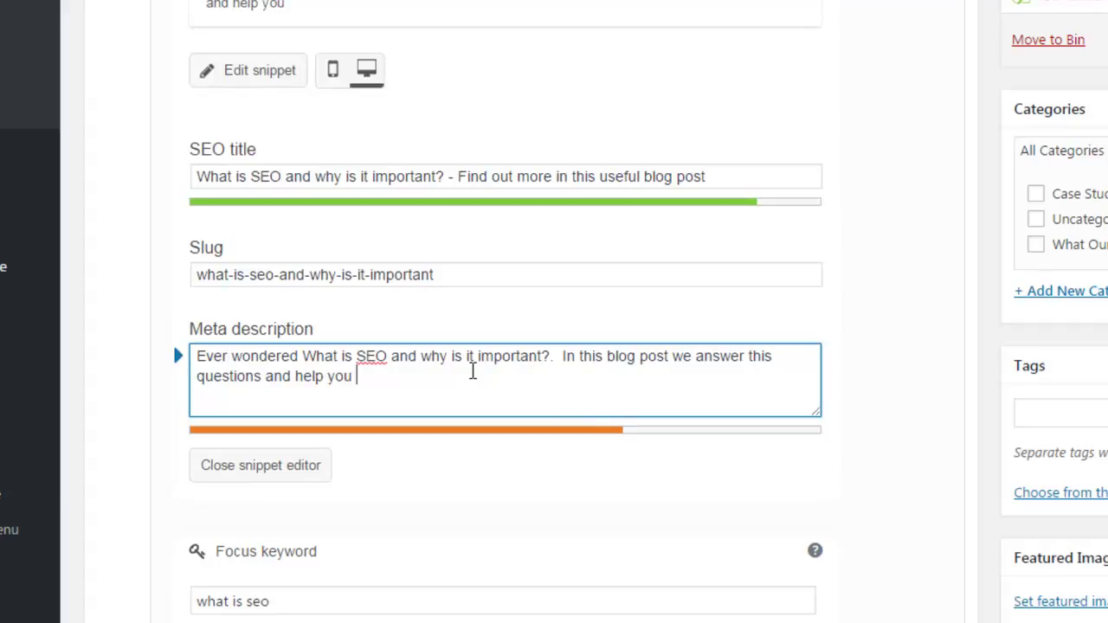
text( to make a bi)
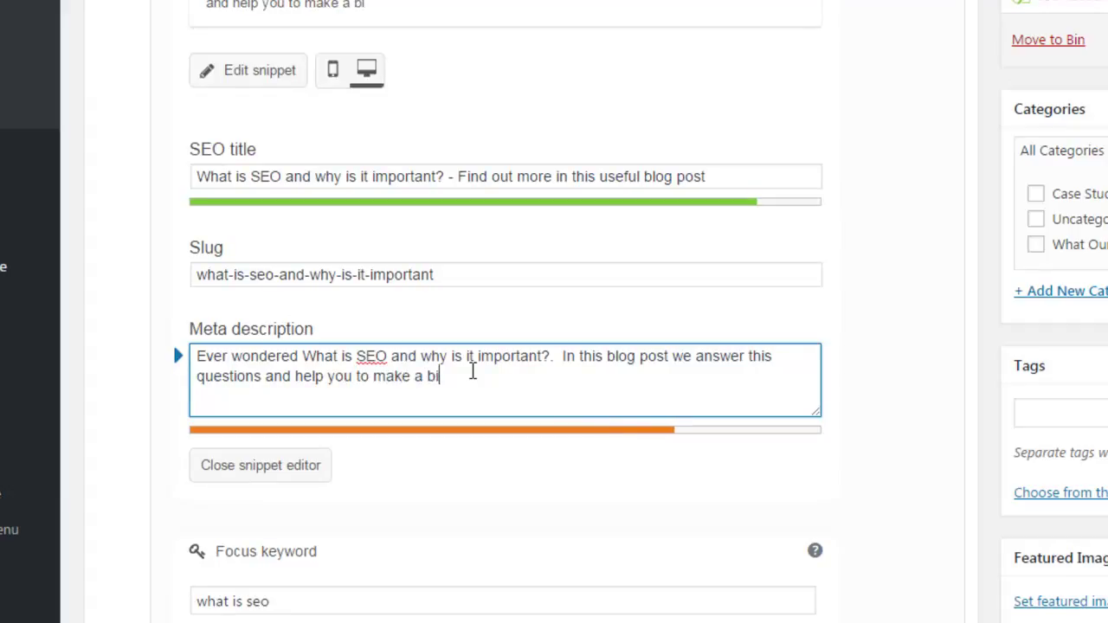
text(g improvement opnm)
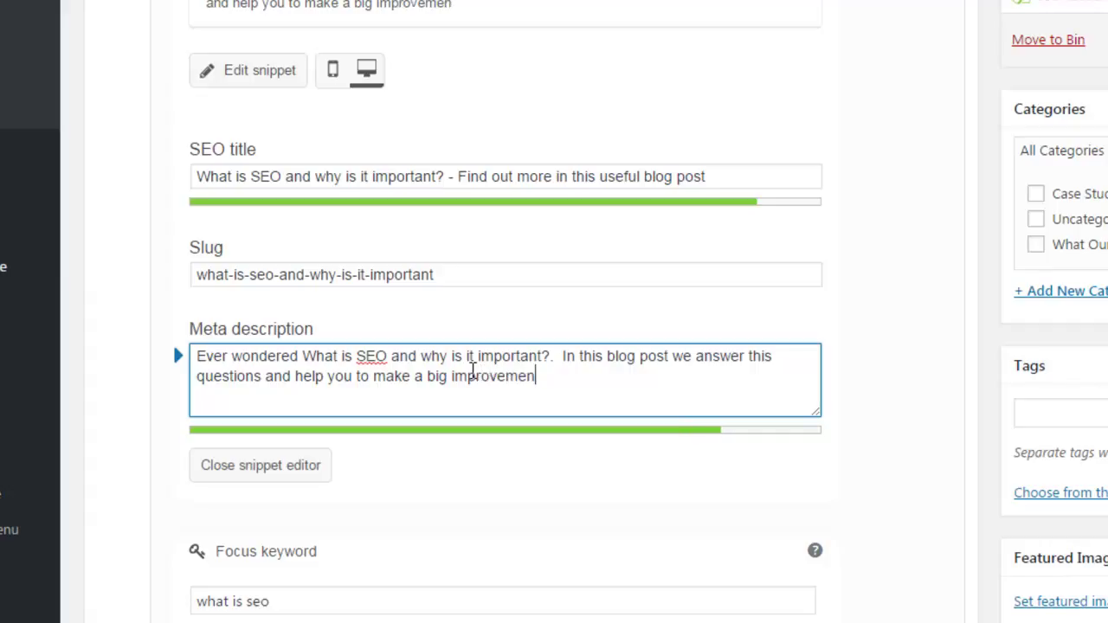
key(BackSpace)
key(BackSpace)
key(BackSpace)
text(n your SEO)
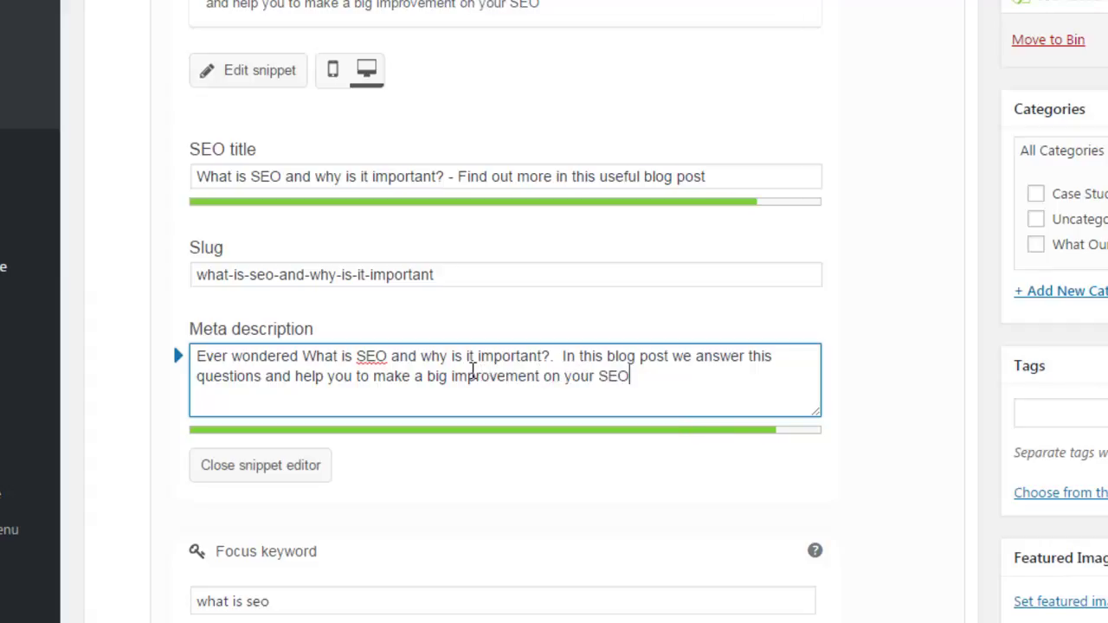
text(.)
click(263, 378)
key(BackSpace)
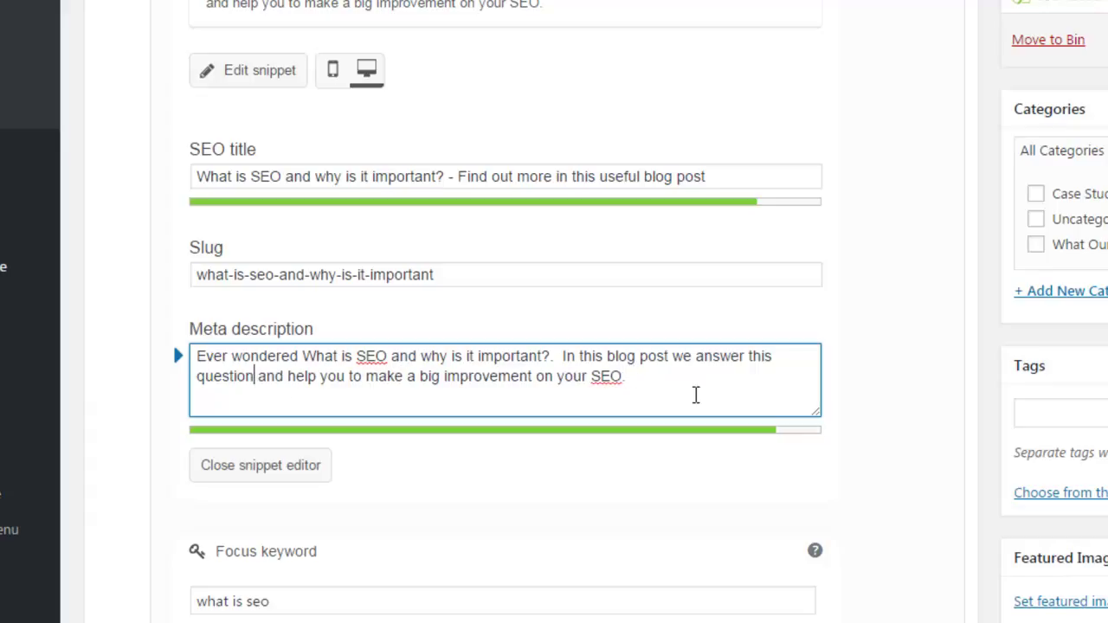
- Try extending the meta description with "the post is", compare it with the snippet preview, and remove the extra words
click(684, 378)
text(the post is)
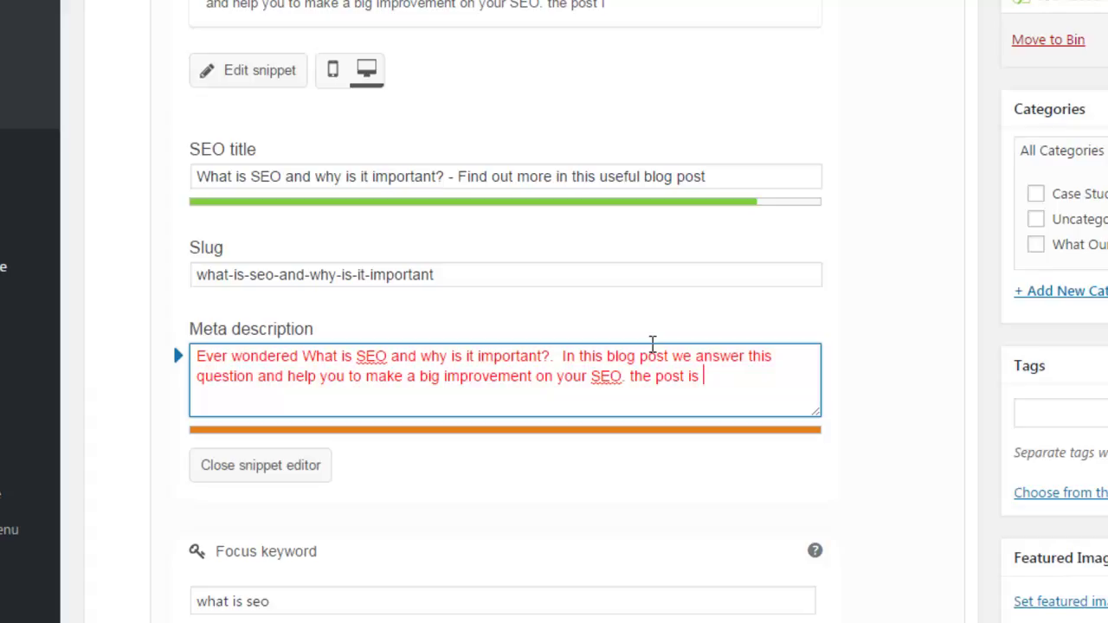
scroll(512, 22, up, 1)
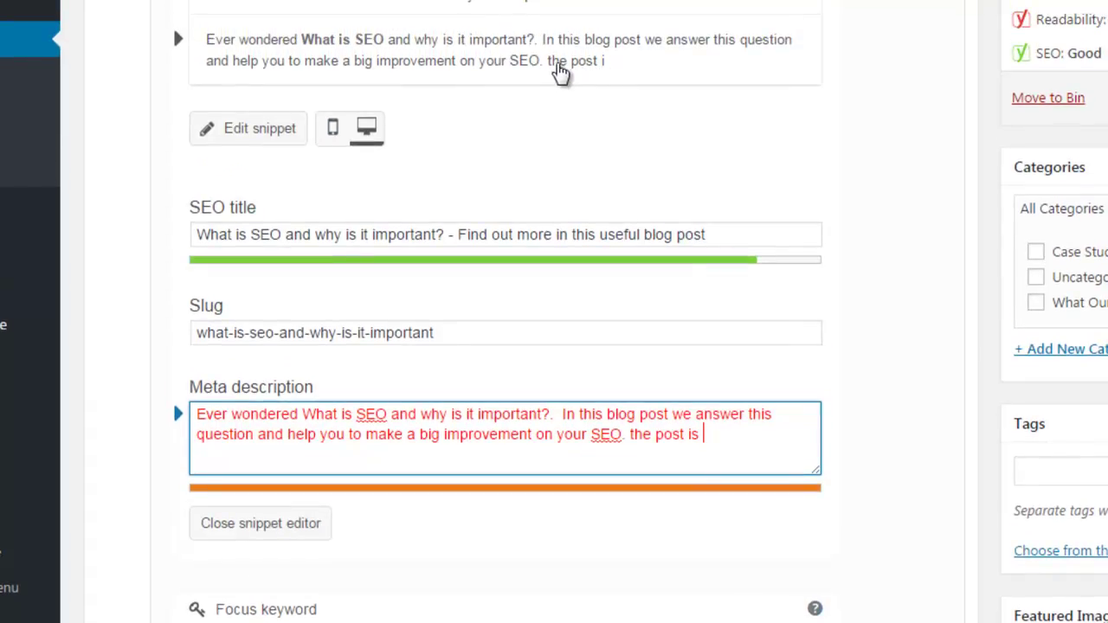
key(BackSpace)
key(BackSpace)
key(BackSpace)
key(BackSpace)
key(BackSpace)
key(BackSpace)
key(BackSpace)
key(BackSpace)
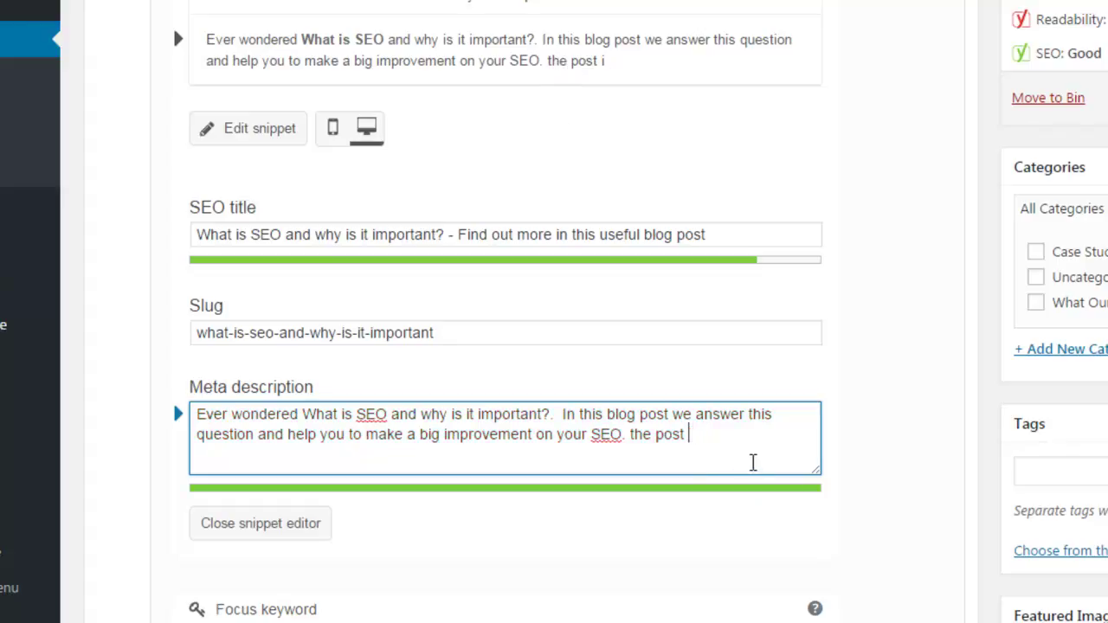
key(BackSpace)
key(BackSpace)
key(BackSpace)
key(BackSpace)
key(BackSpace)
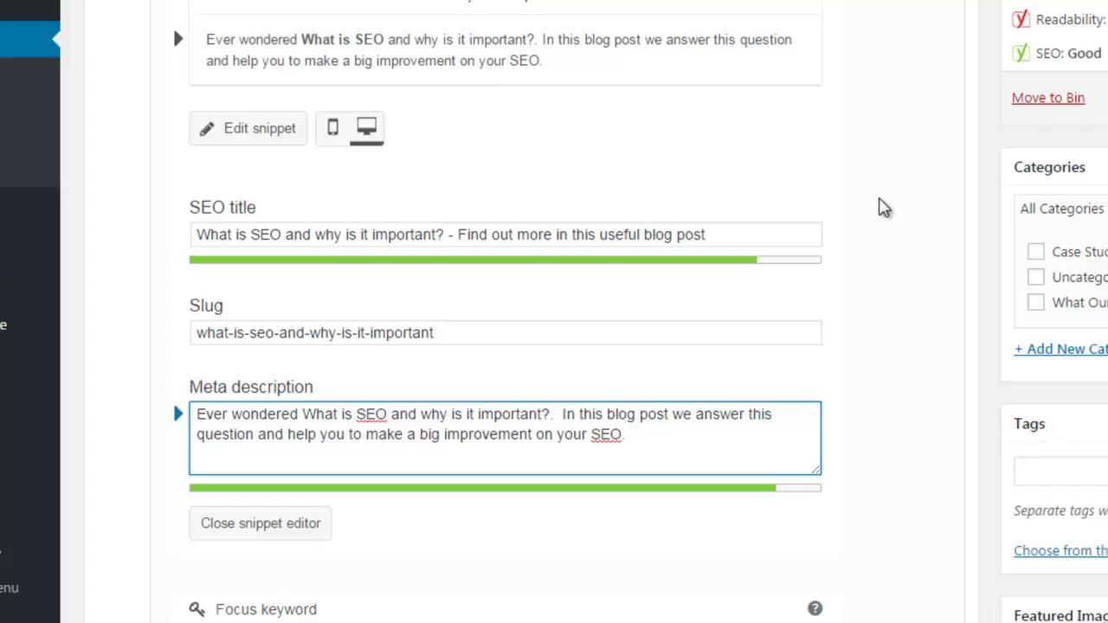
- Review the keyword analysis against the new meta description and save the post as a draft
scroll(924, 272, down, 4)
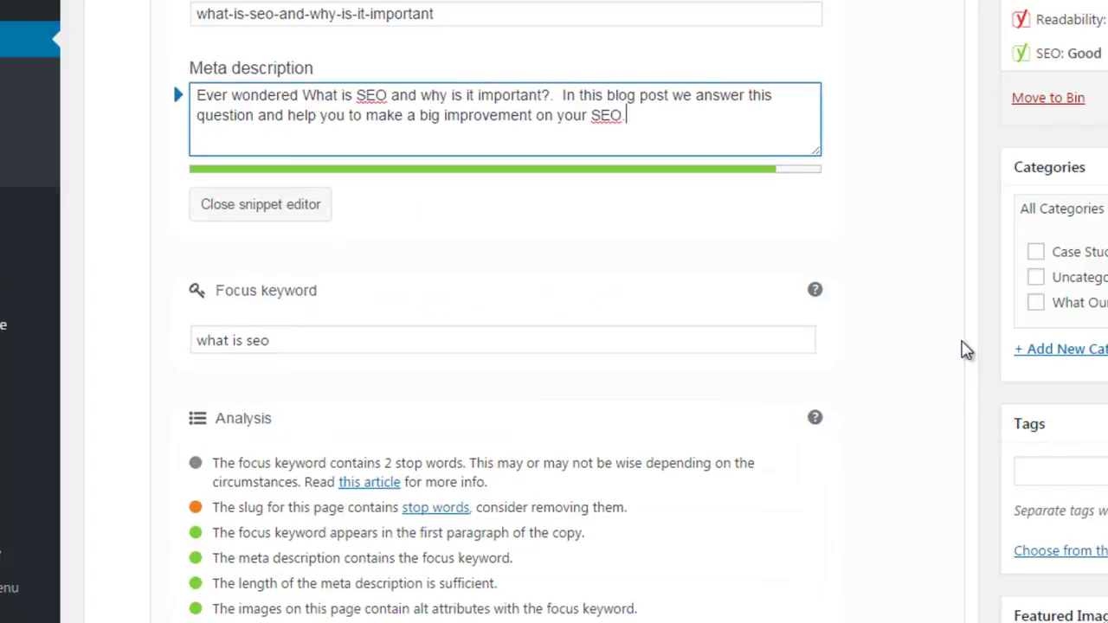
scroll(967, 349, down, 3)
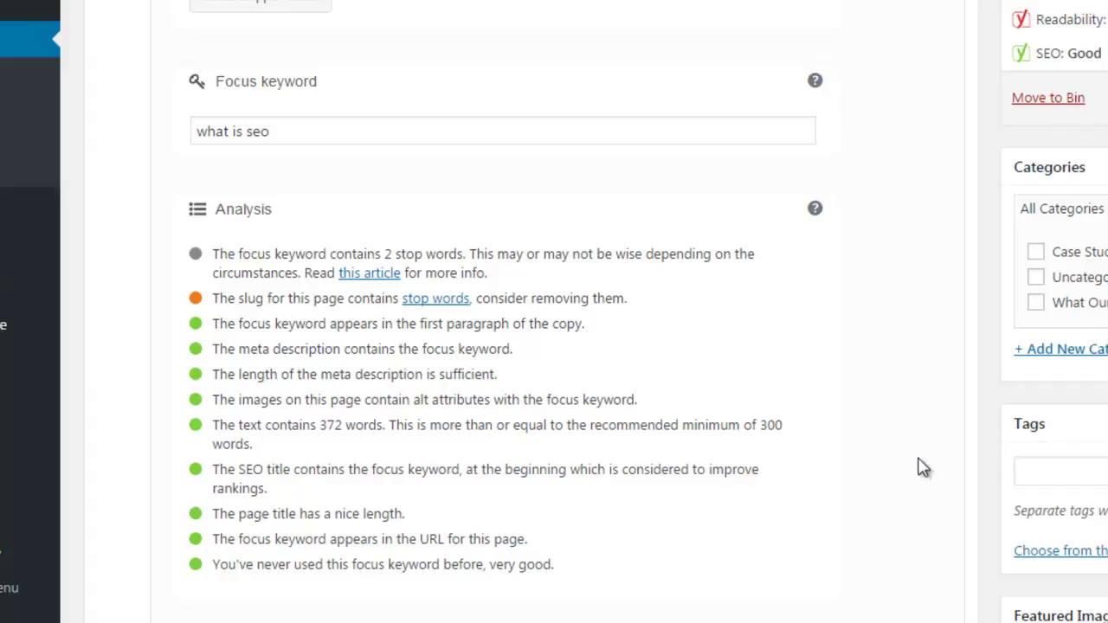
scroll(962, 482, up, 2)
scroll(889, 477, up, 4)
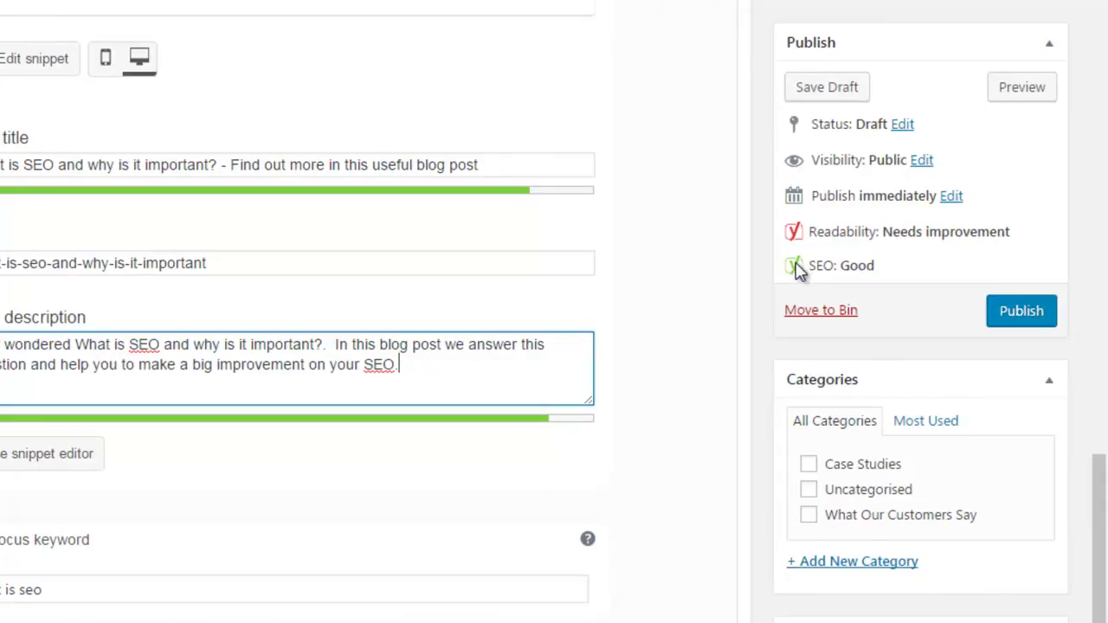
click(828, 91)
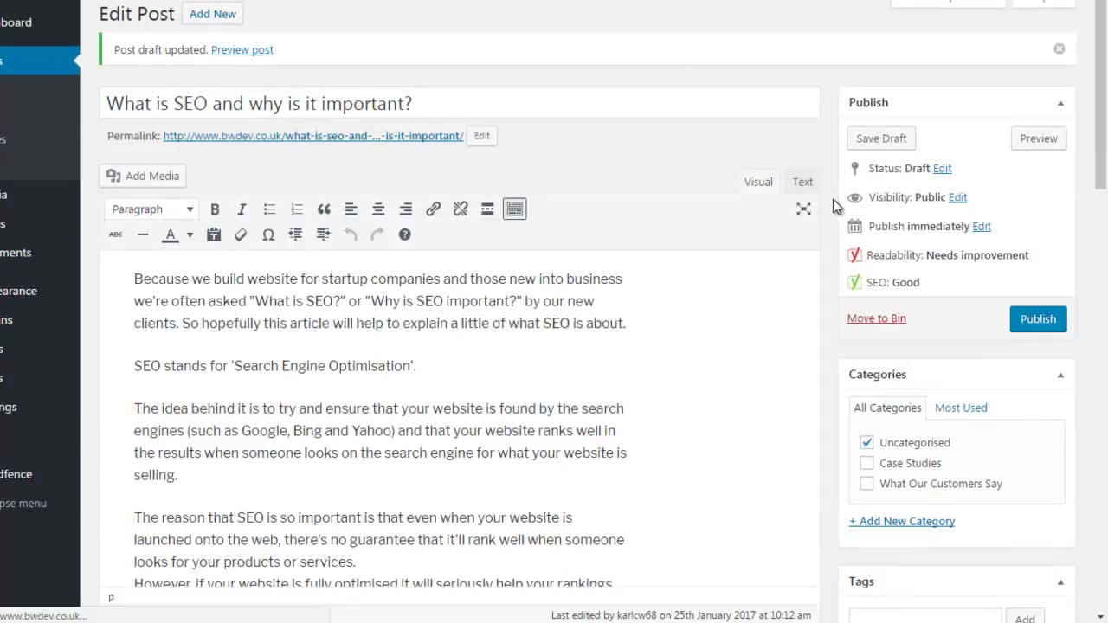
- Open the Yoast SEO readability analysis and examine its points on subheadings, sentence length and passive voice
scroll(835, 214, down, 2)
scroll(836, 218, down, 10)
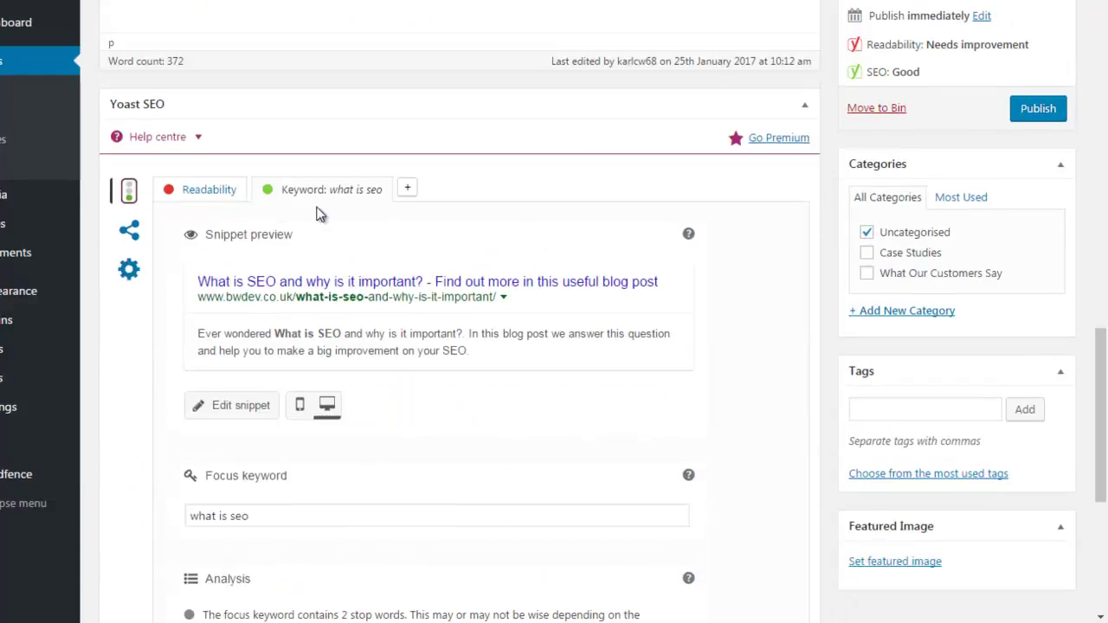
click(191, 196)
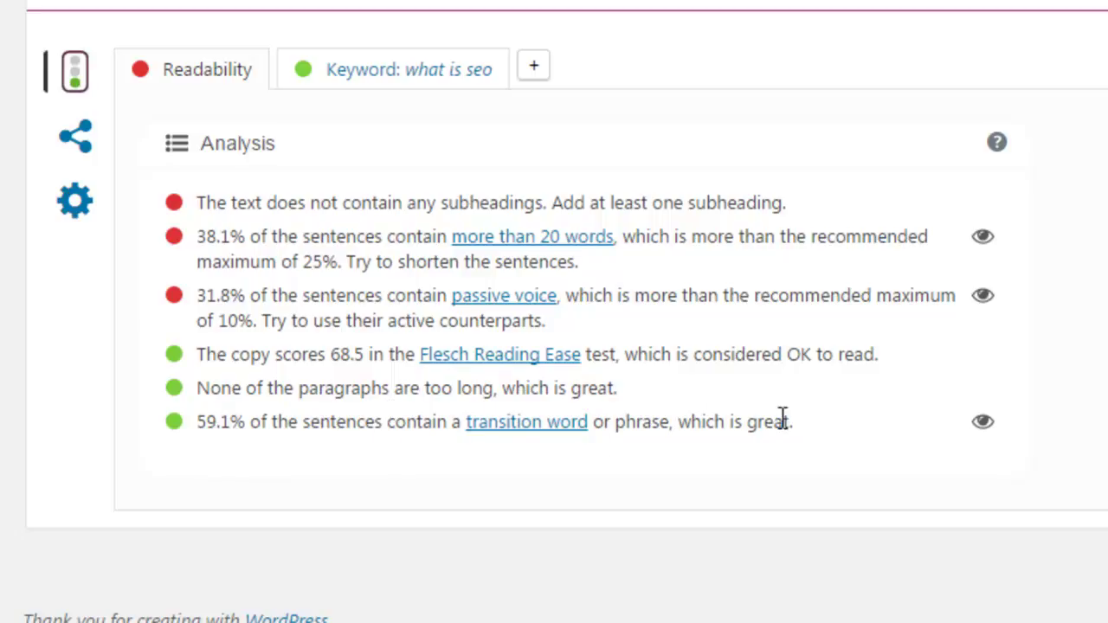
scroll(811, 448, up, 3)
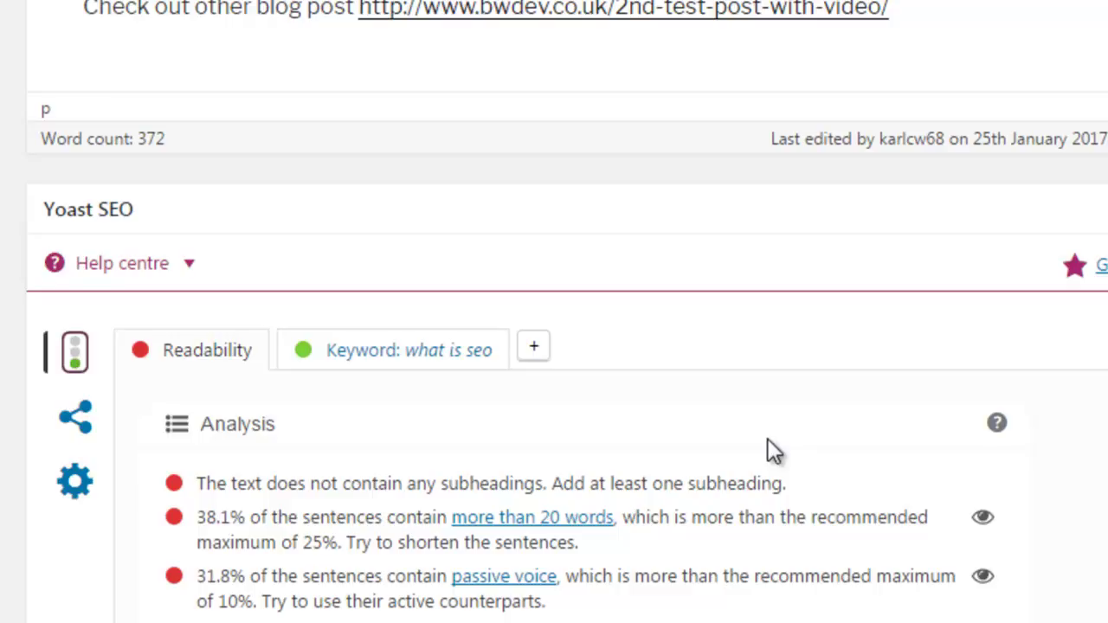
scroll(685, 400, down, 3)
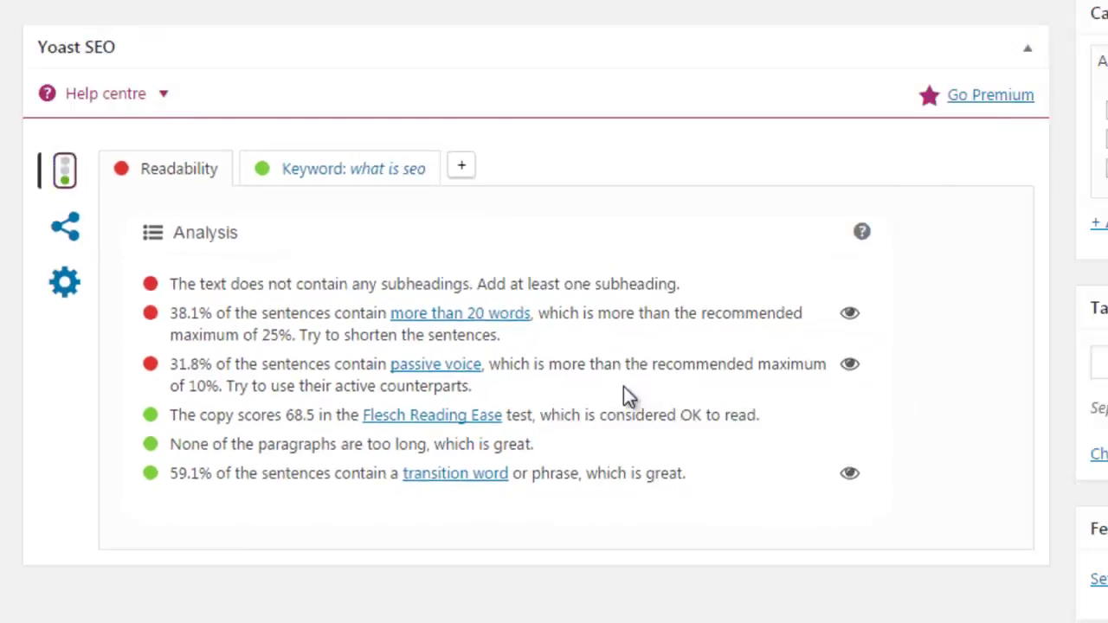
- Add a new line reading "Why bother?" after the paragraph ending "it will seriously help your rankings."
scroll(413, 349, up, 10)
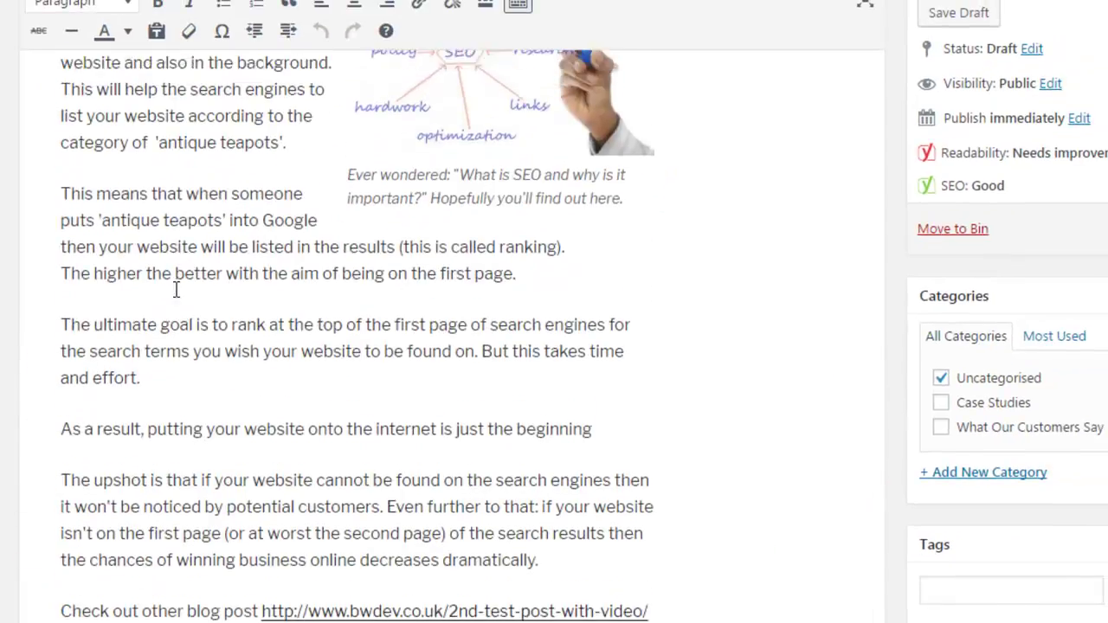
scroll(179, 289, up, 4)
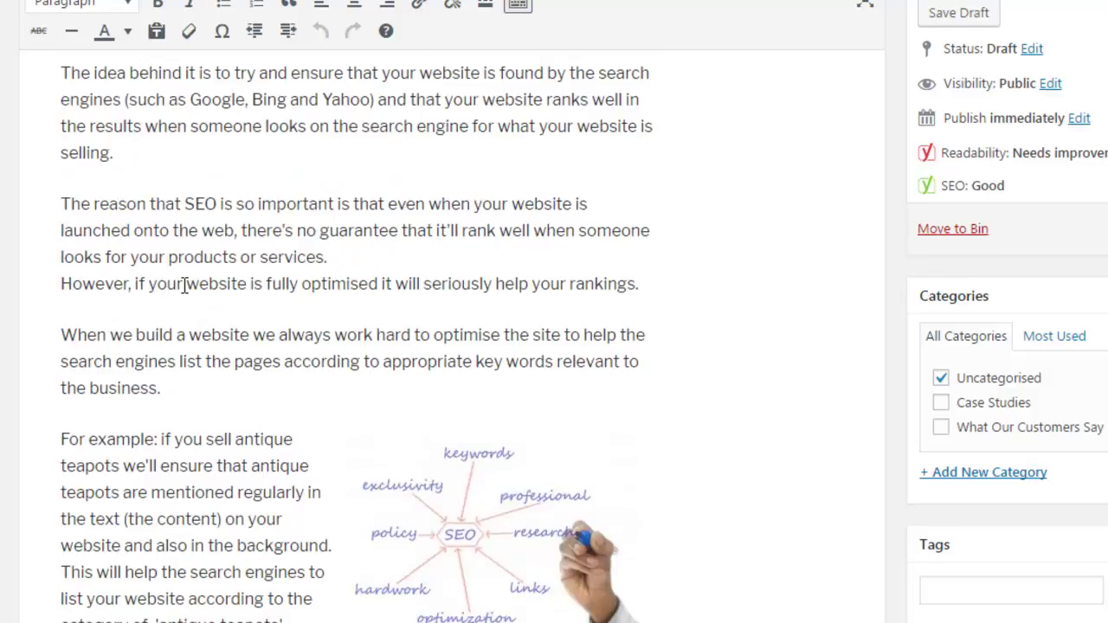
scroll(185, 286, up, 2)
scroll(229, 297, down, 1)
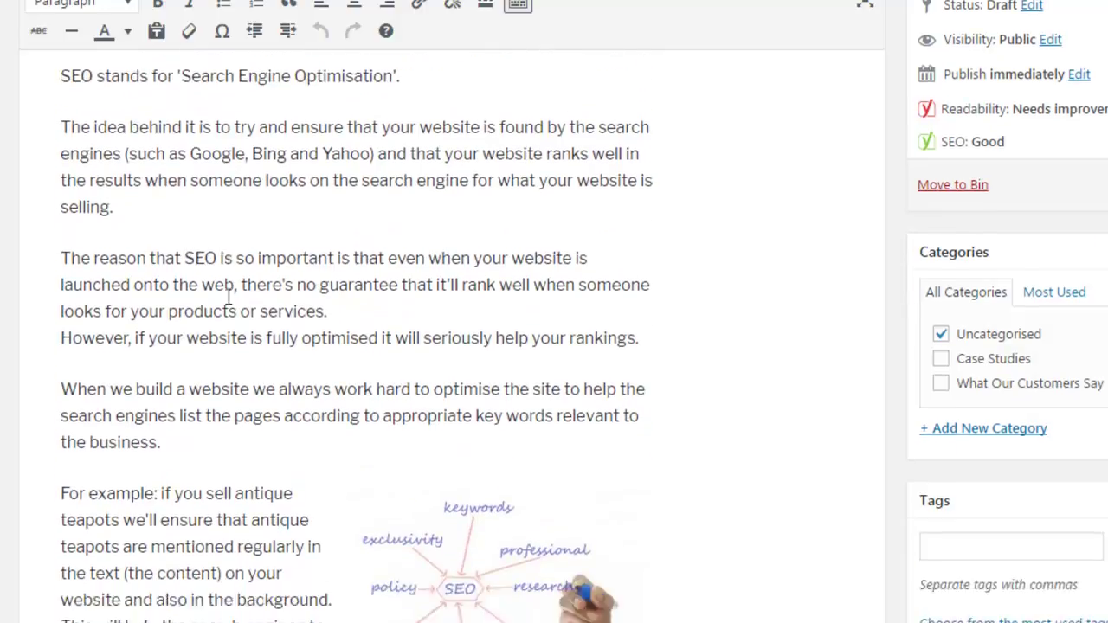
scroll(230, 297, up, 1)
scroll(231, 295, down, 4)
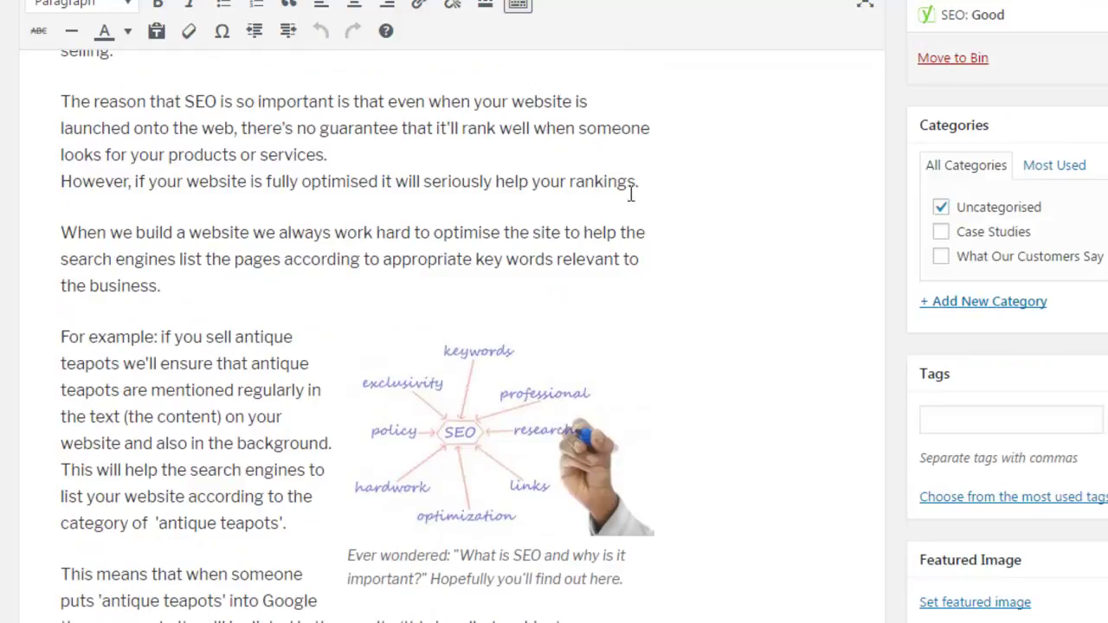
click(714, 196)
scroll(635, 346, down, 3)
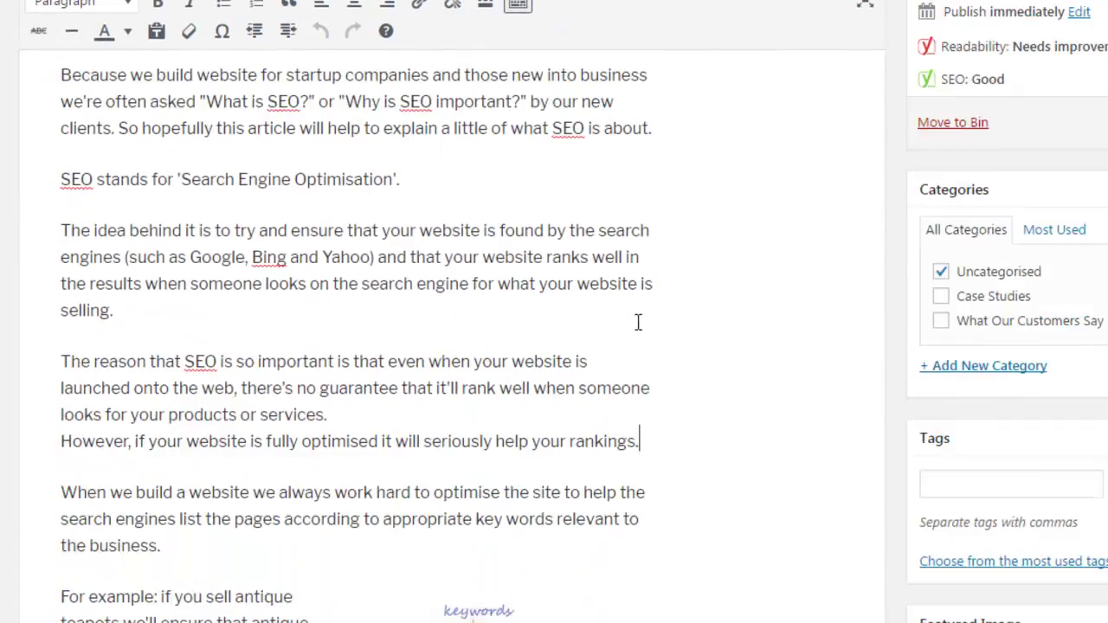
scroll(632, 291, down, 3)
key(Return)
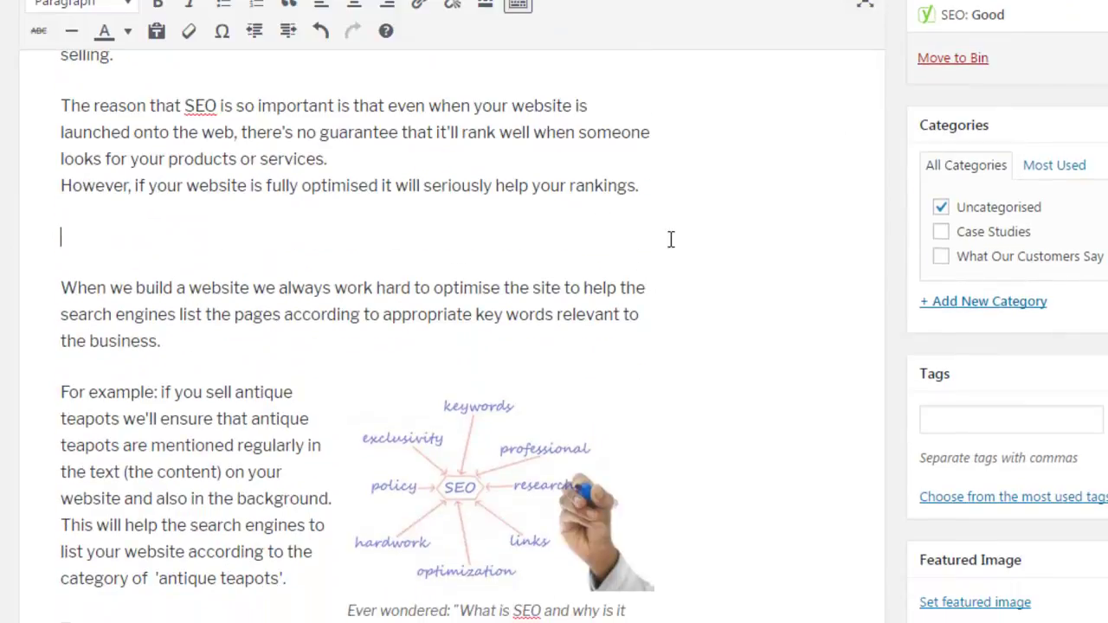
text(Why bother?)
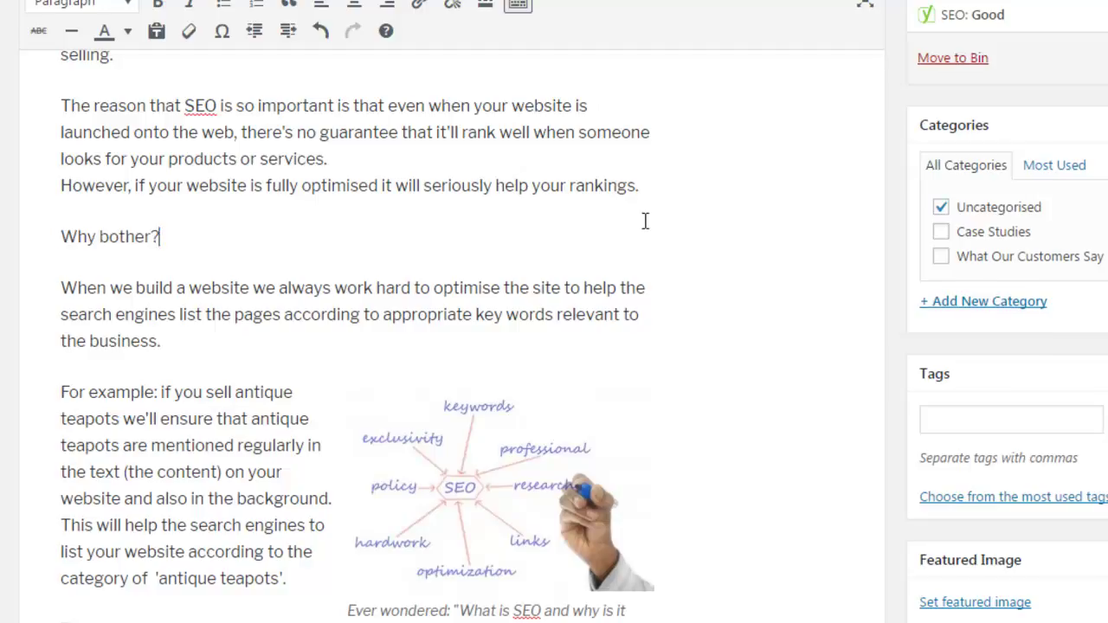
- Format the "Why bother?" line as a Heading 4 subheading
key(shift+Home)
scroll(646, 237, up, 1)
click(125, 8)
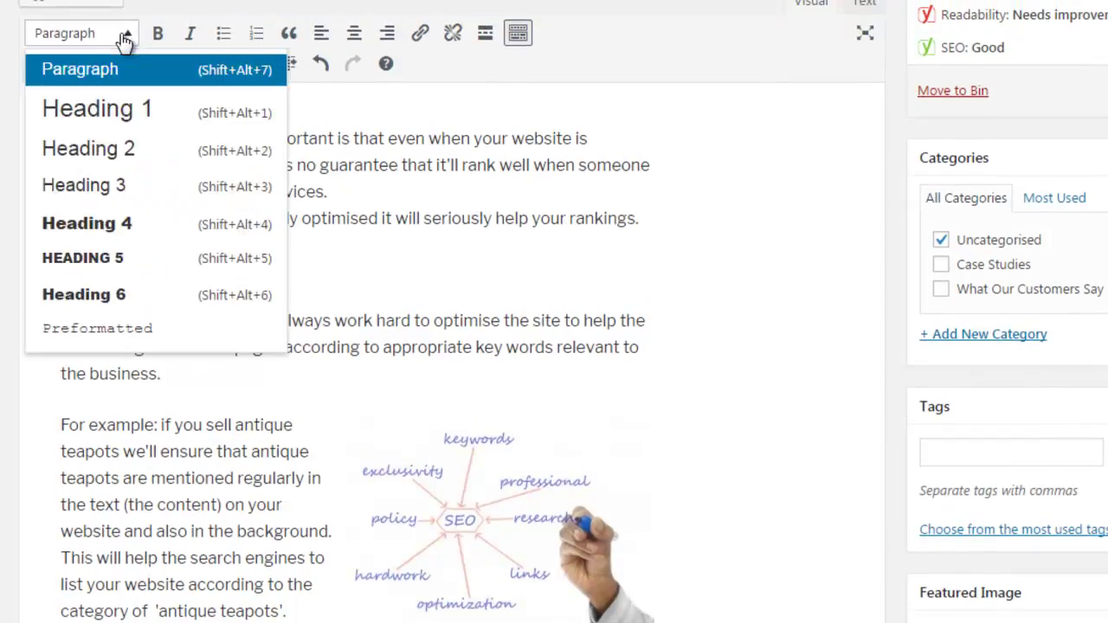
click(110, 226)
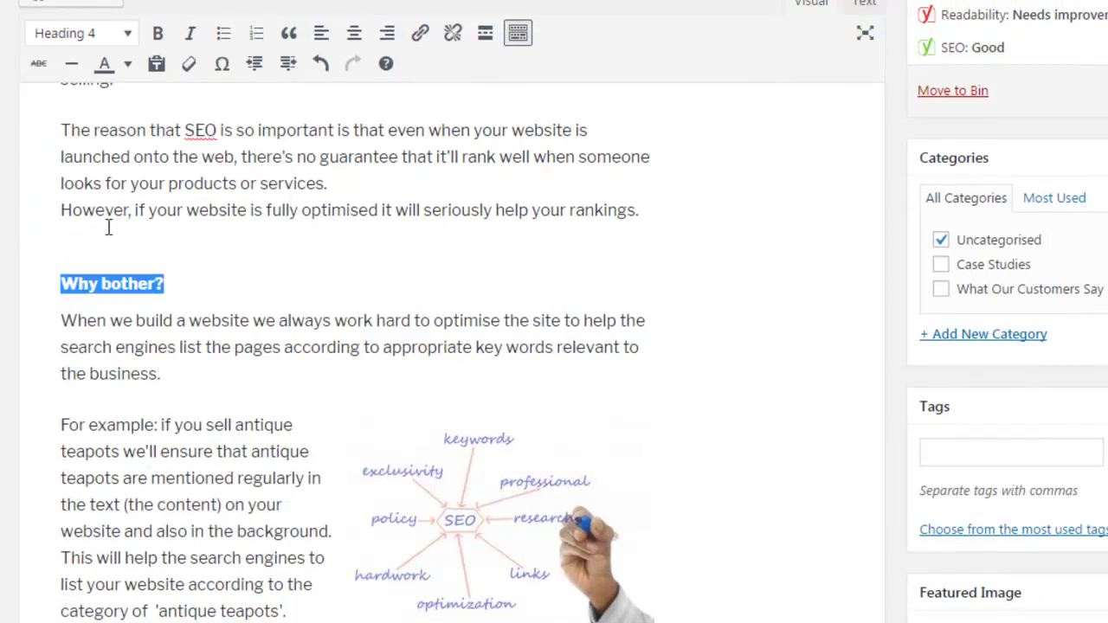
click(229, 254)
scroll(229, 254, down, 9)
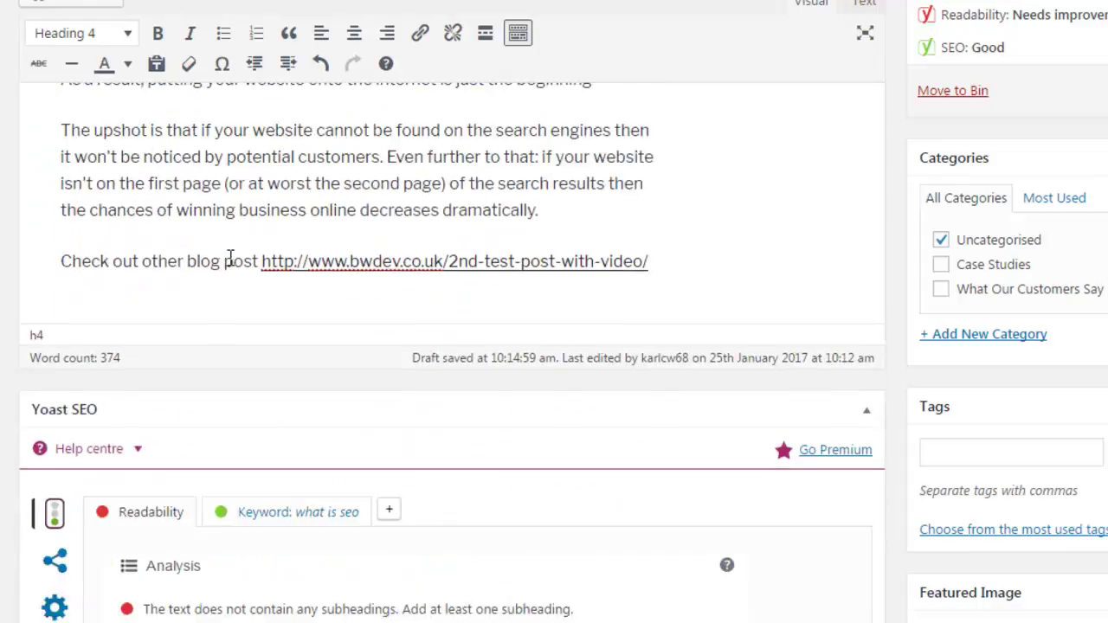
- Check the readability analysis for sentence length and passive voice, and reread the post text for sentences to shorten
scroll(230, 258, down, 3)
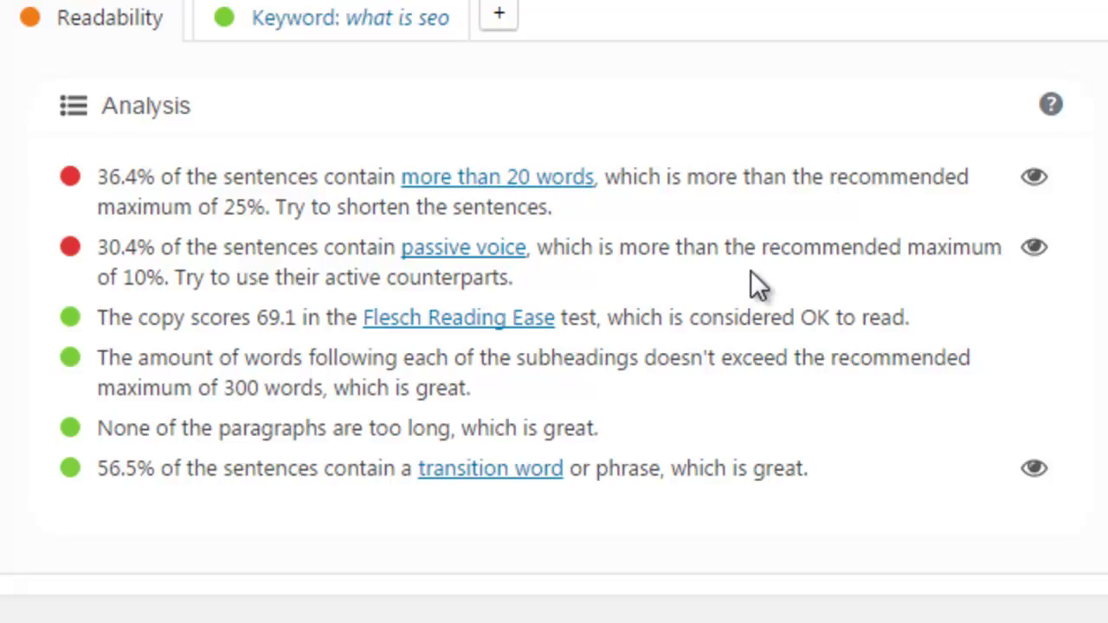
scroll(732, 282, up, 7)
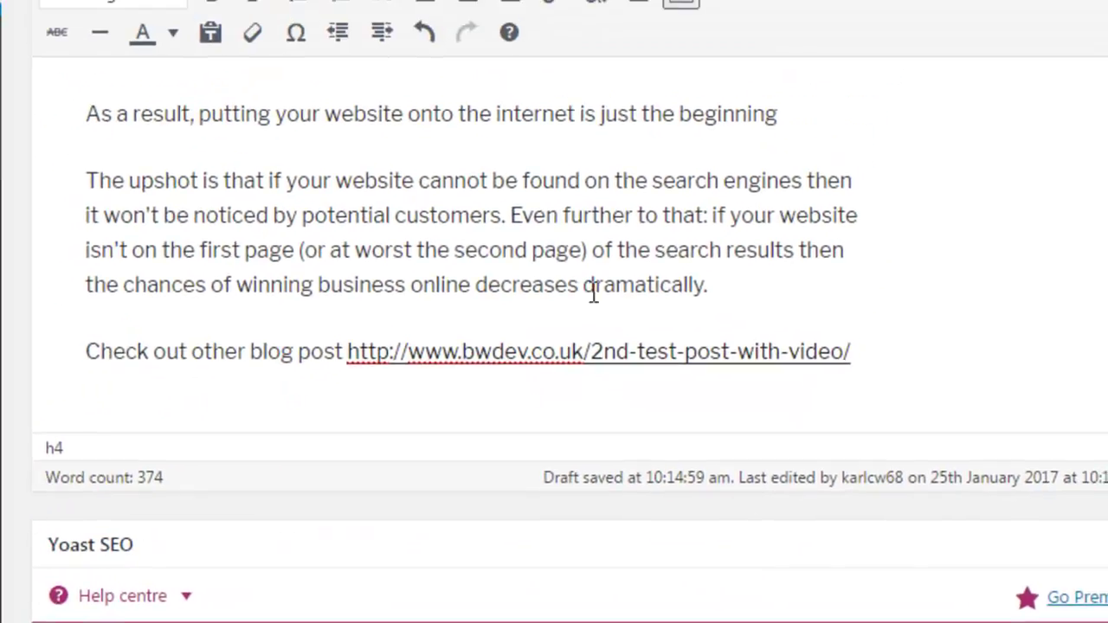
scroll(588, 442, down, 3)
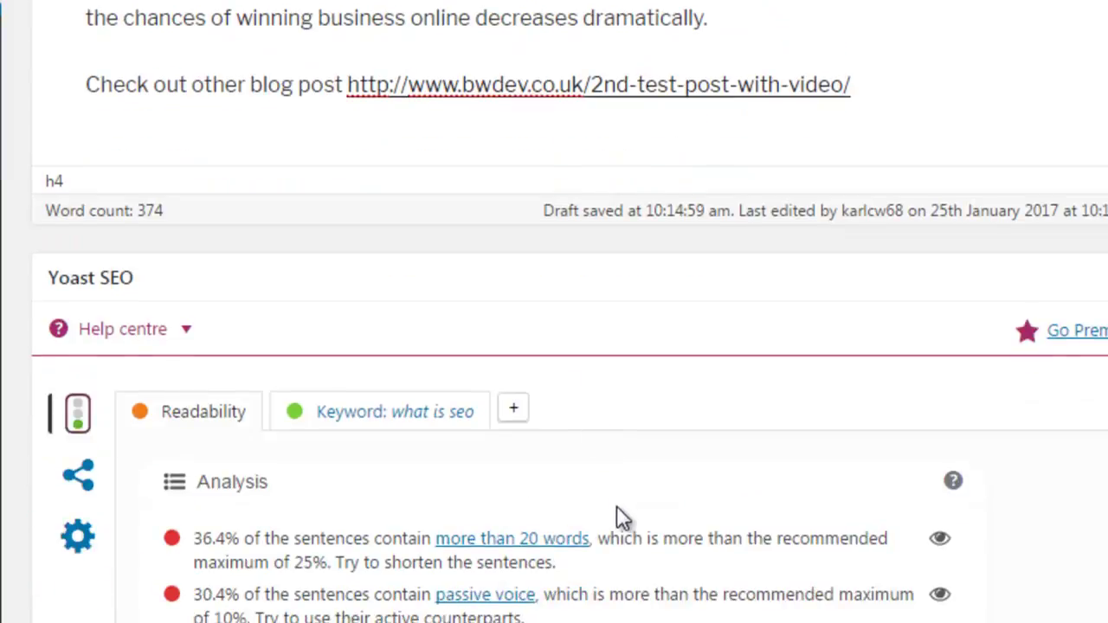
scroll(617, 510, up, 10)
scroll(303, 393, up, 3)
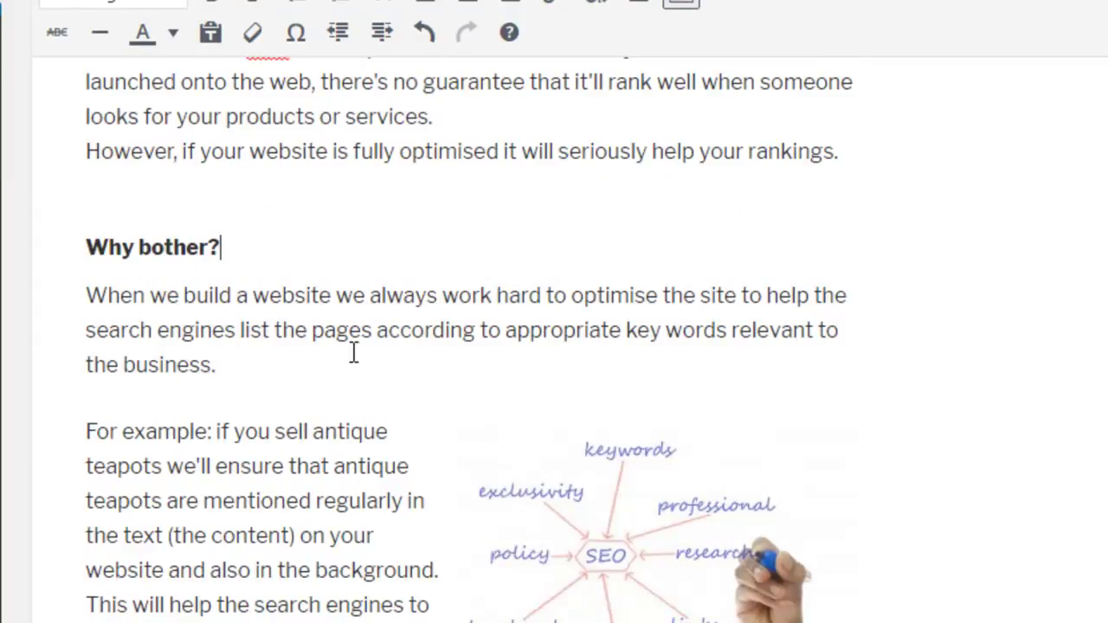
scroll(353, 353, down, 3)
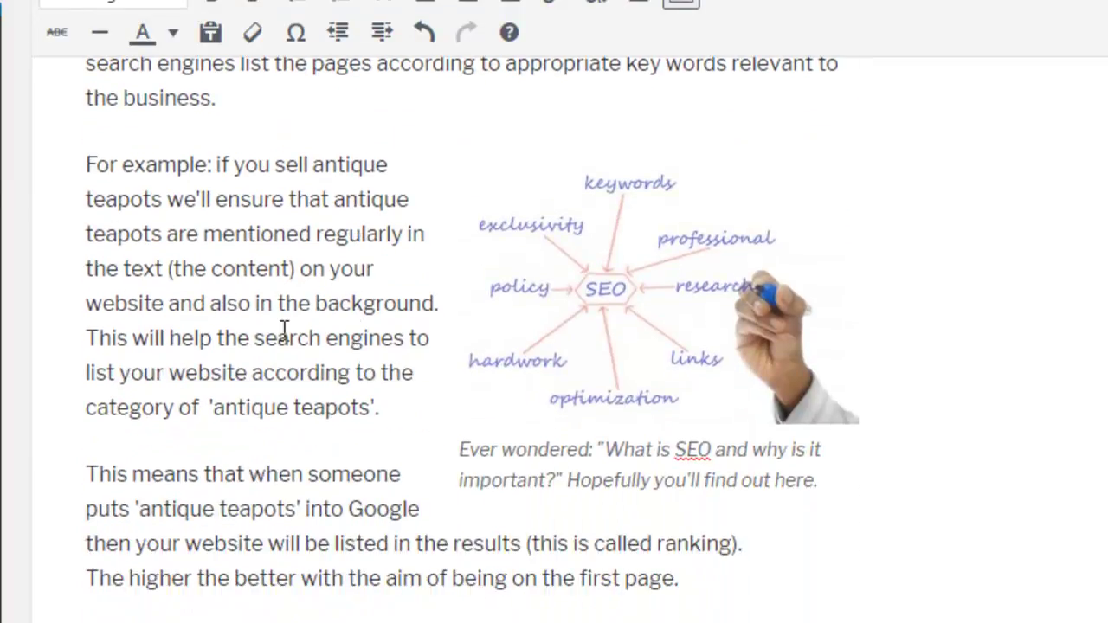
- Split the long sentence after "(such as Google, Bing and Yahoo)" by replacing "and" with a full stop and "Also"
scroll(399, 320, up, 5)
scroll(388, 336, up, 1)
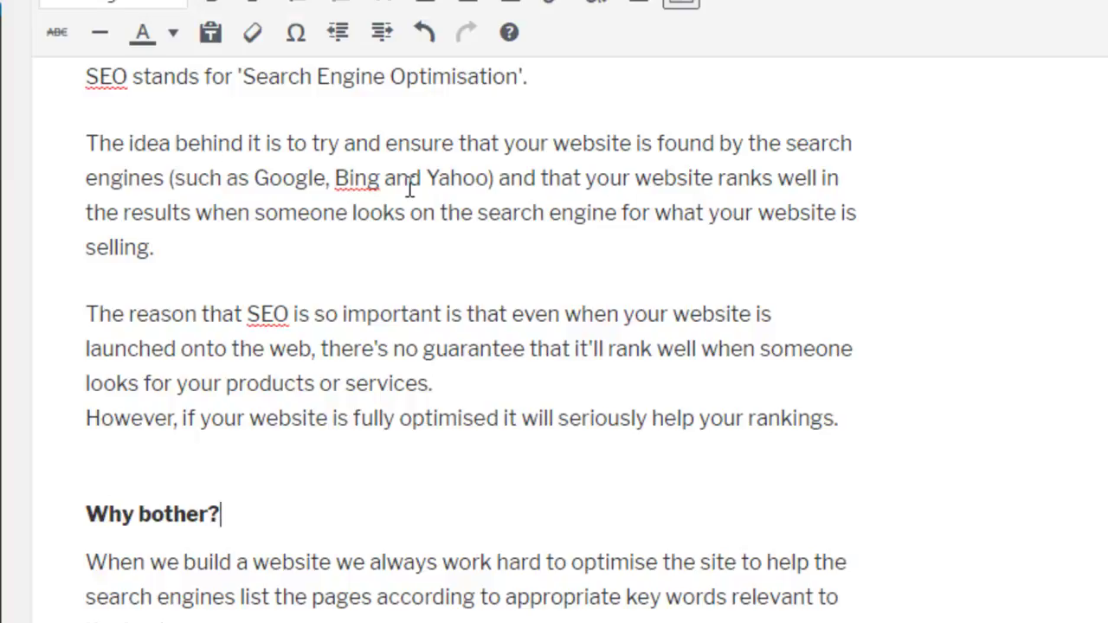
click(535, 180)
key(BackSpace)
key(BackSpace)
key(BackSpace)
key(BackSpace)
text(. )
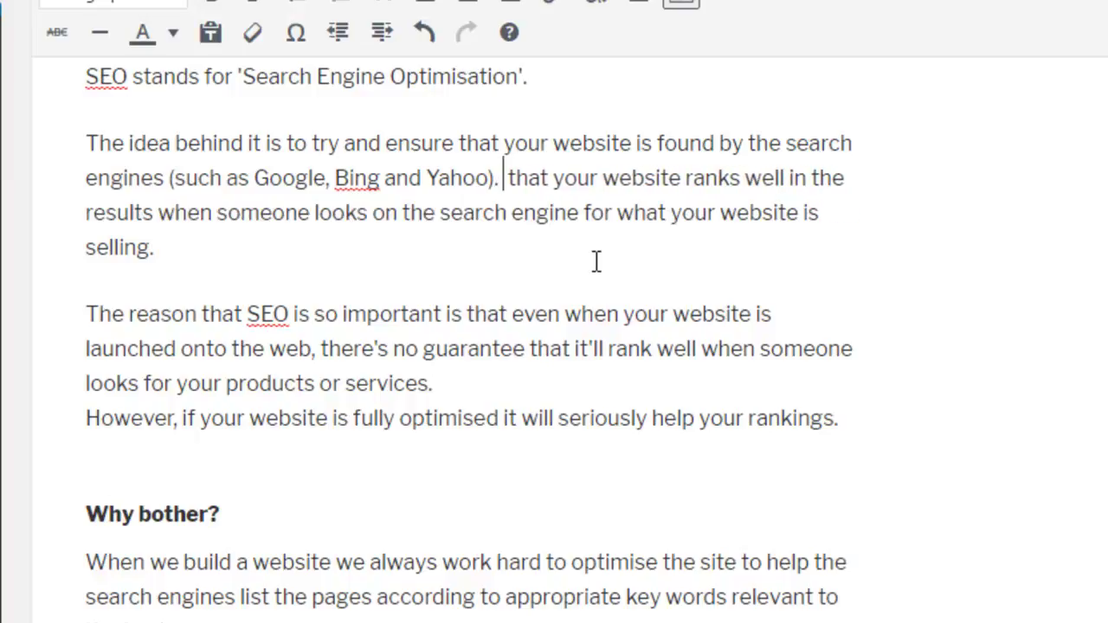
text(Also)
click(505, 178)
click(548, 247)
- Save the edited draft and reopen the readability analysis to recheck sentence length and passive voice
scroll(507, 302, down, 10)
scroll(326, 349, down, 10)
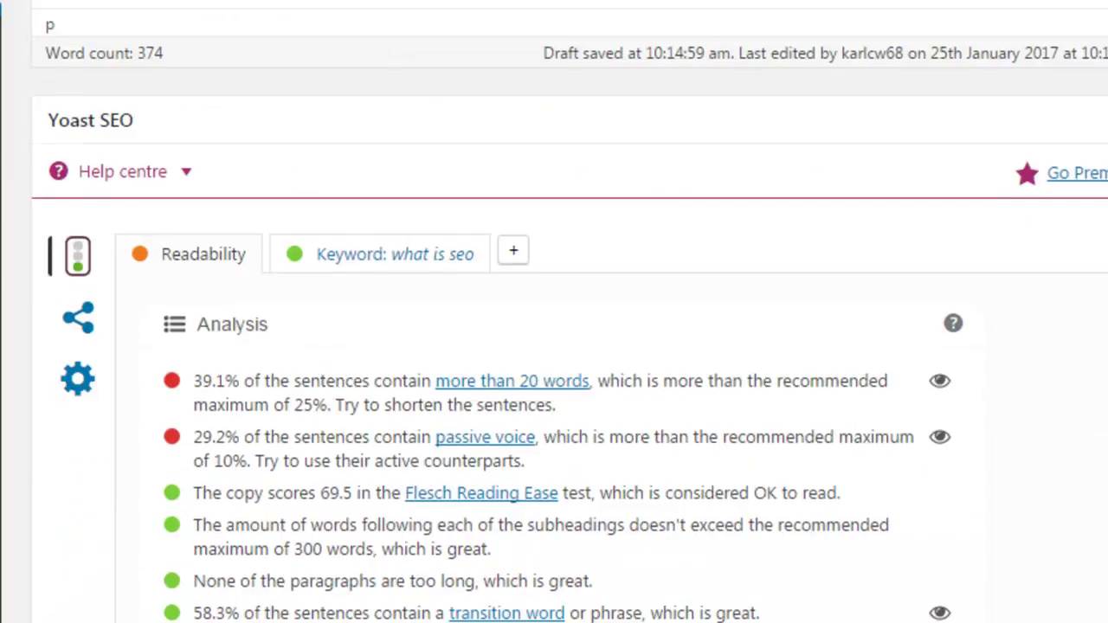
scroll(554, 346, up, 8)
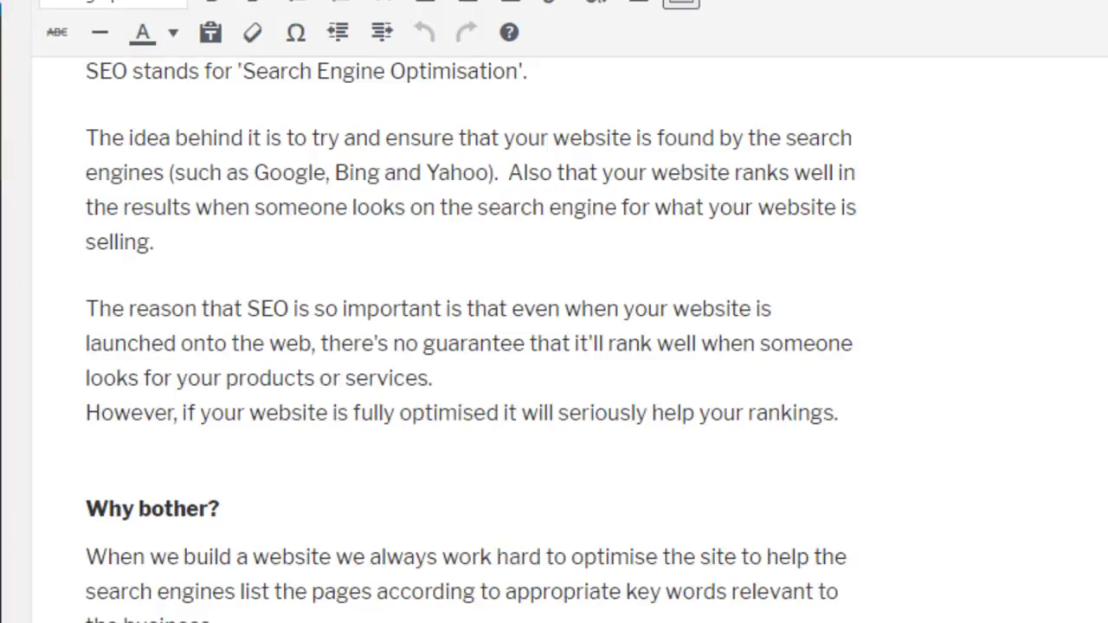
scroll(472, 346, down, 10)
scroll(554, 346, down, 12)
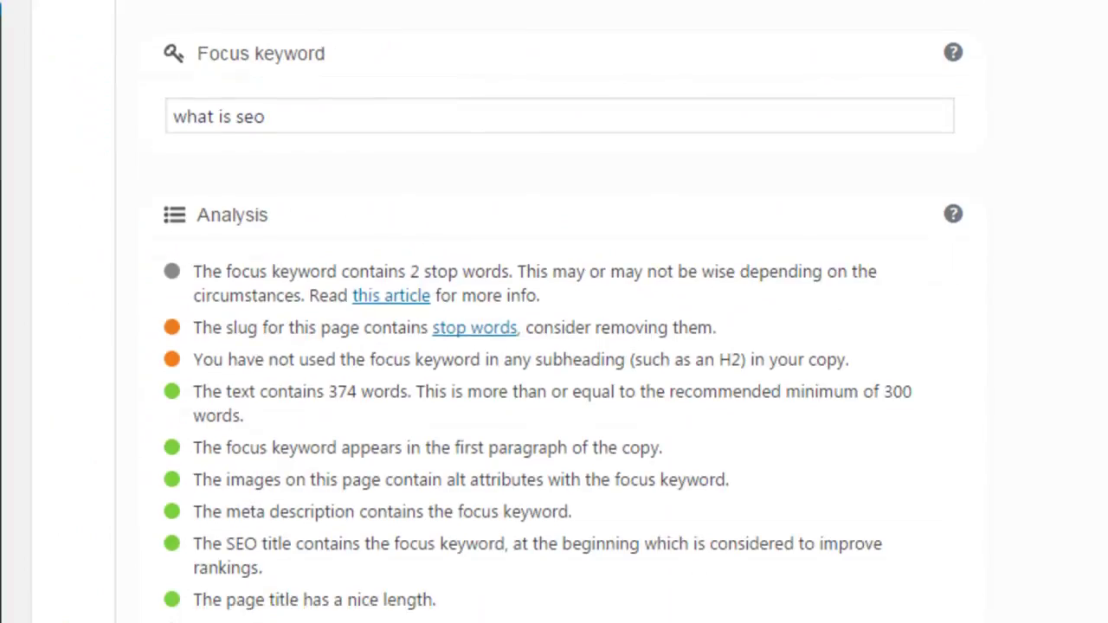
scroll(514, 173, up, 5)
click(197, 145)
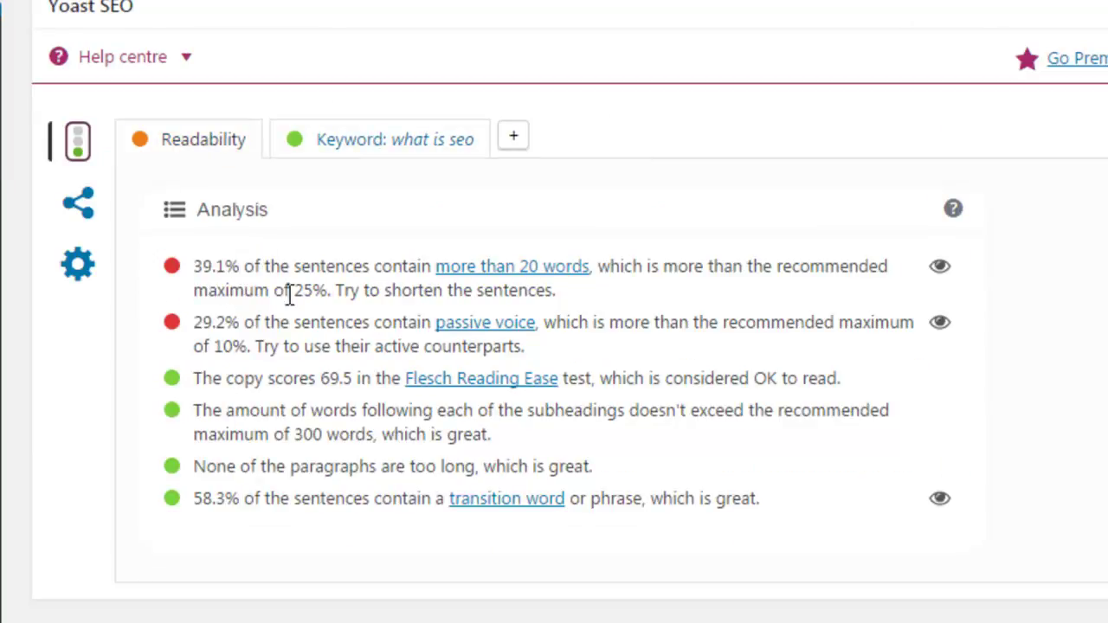
- Add an extra space before "Even further to that" in the paragraph beginning "The upshot is"
scroll(398, 443, up, 1)
scroll(398, 443, up, 10)
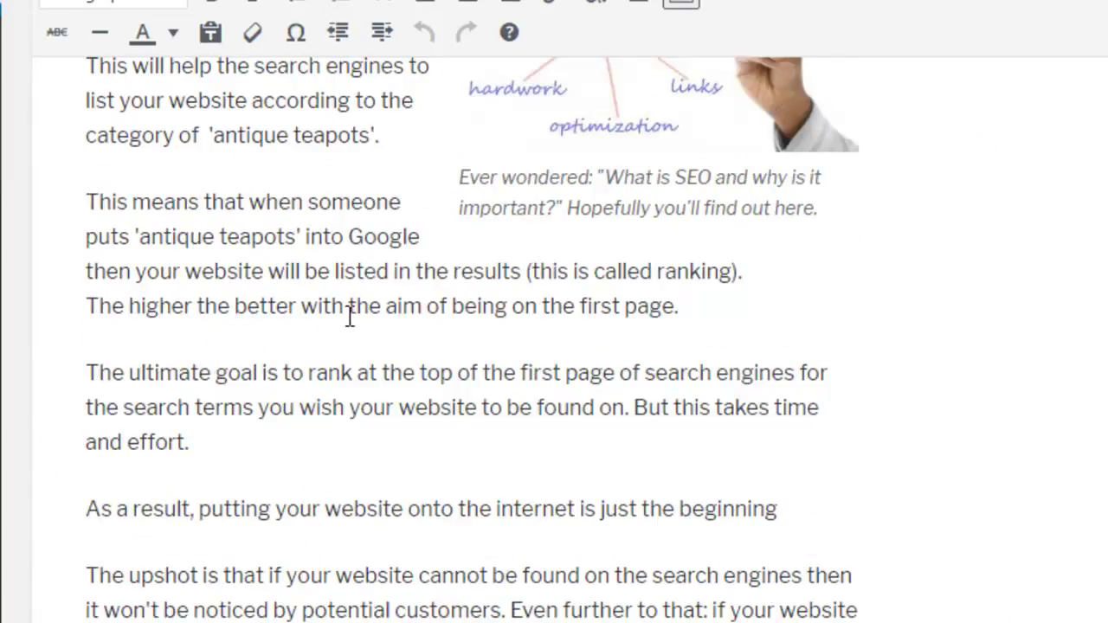
scroll(350, 314, down, 3)
click(513, 343)
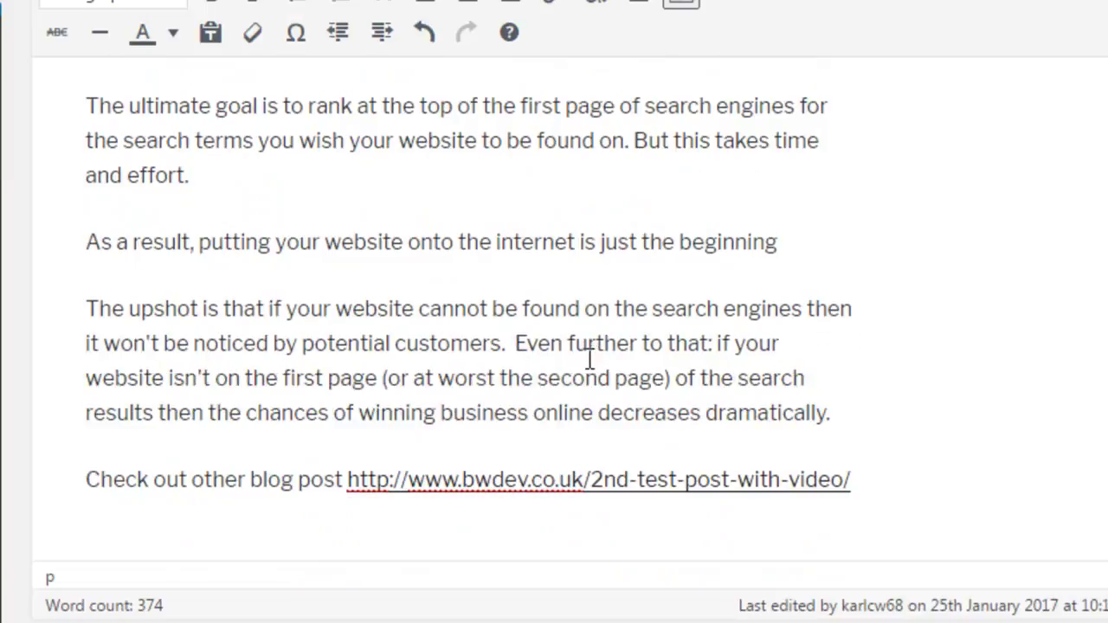
- Review the whole post against its readability analysis and the overall readability and SEO ratings
scroll(376, 384, up, 15)
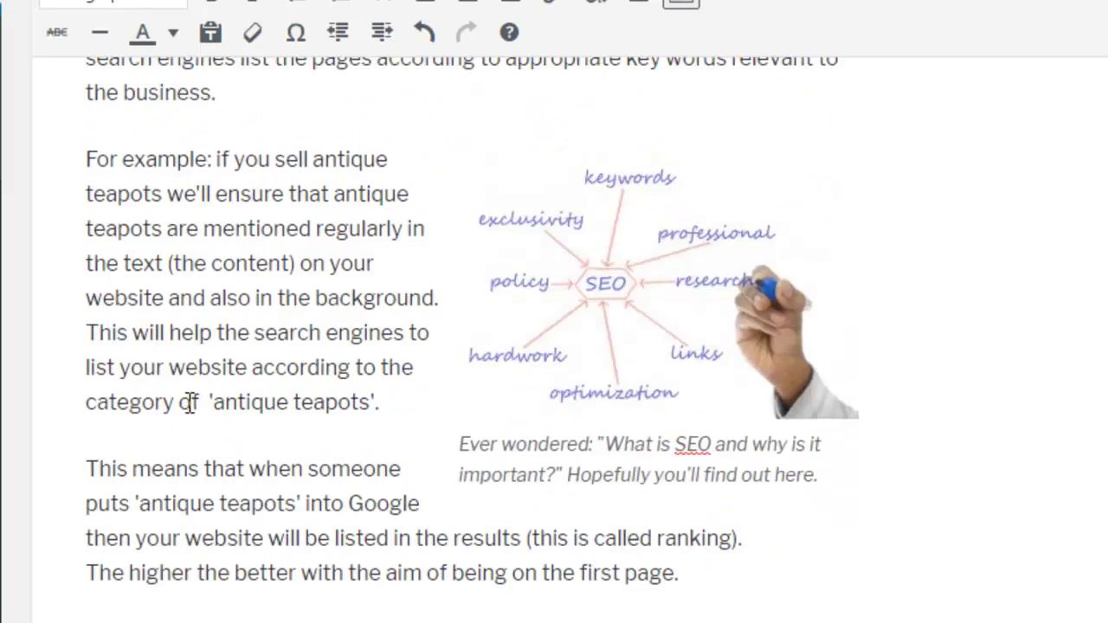
scroll(306, 430, up, 2)
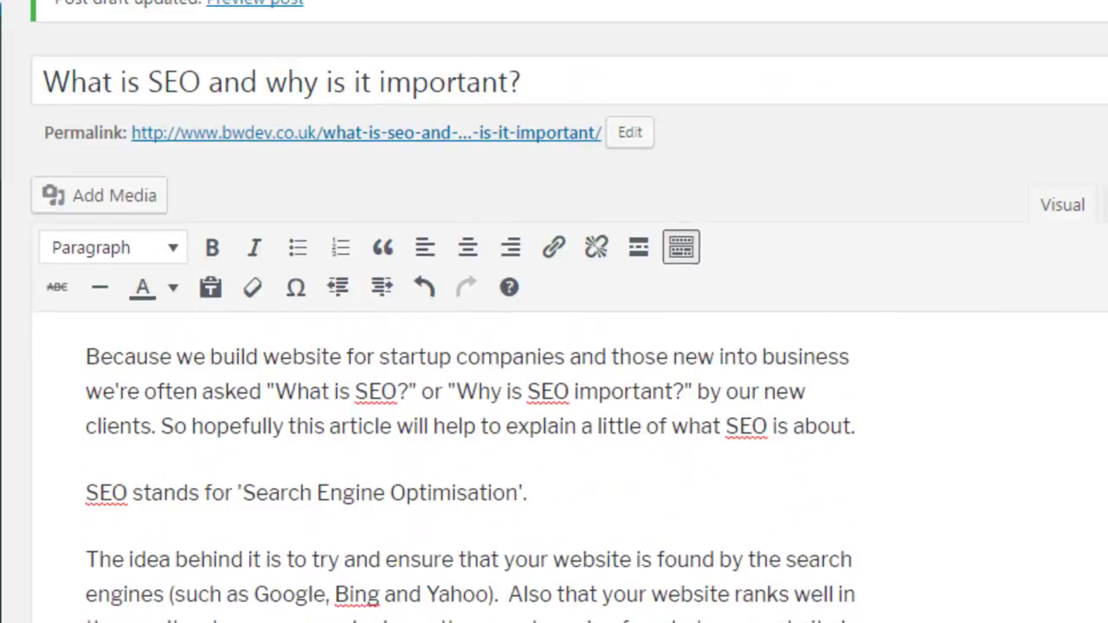
scroll(519, 390, down, 20)
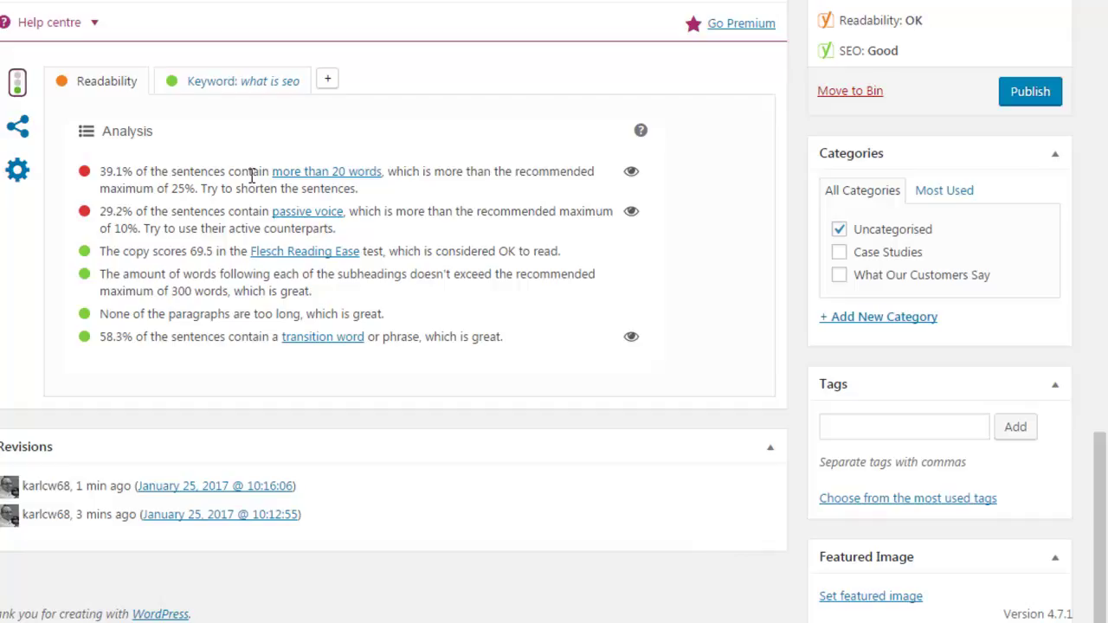
scroll(477, 260, up, 8)
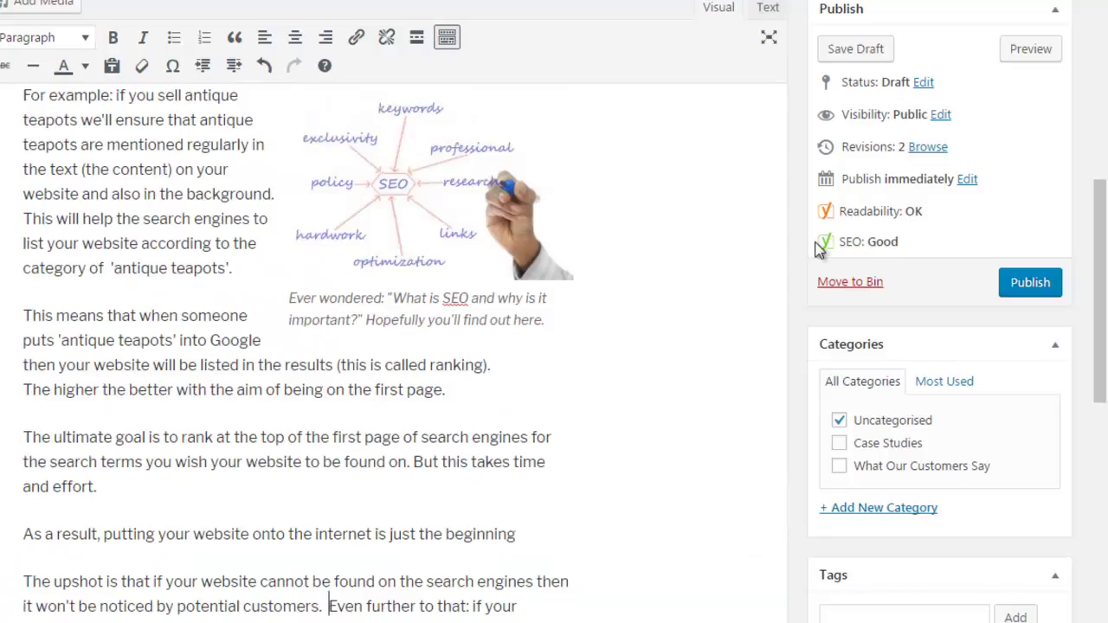
scroll(707, 250, up, 2)
scroll(527, 176, up, 7)
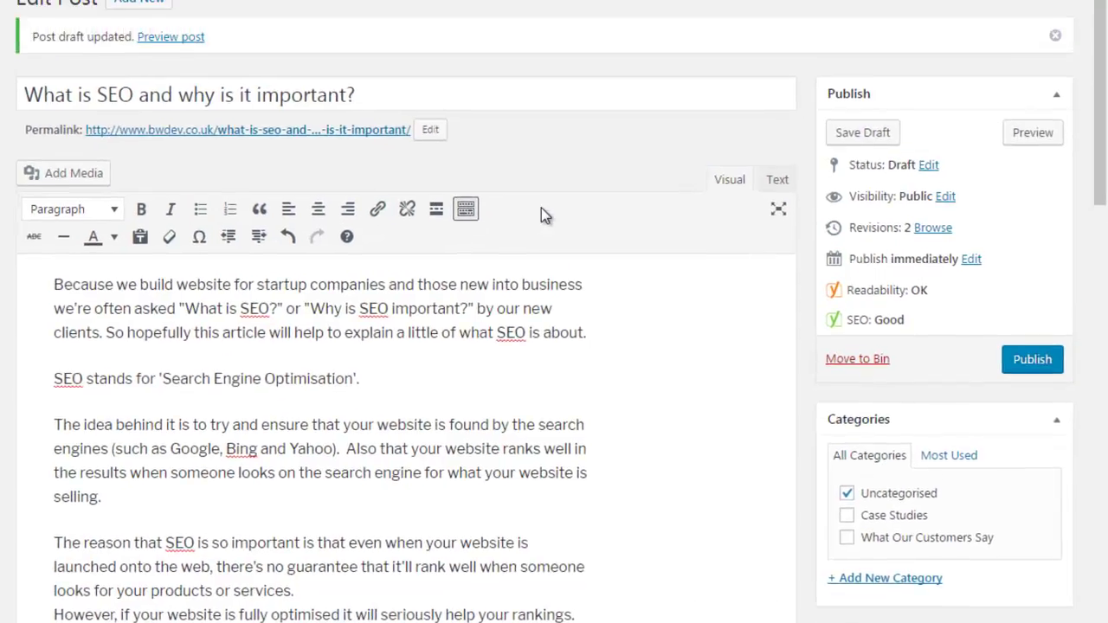